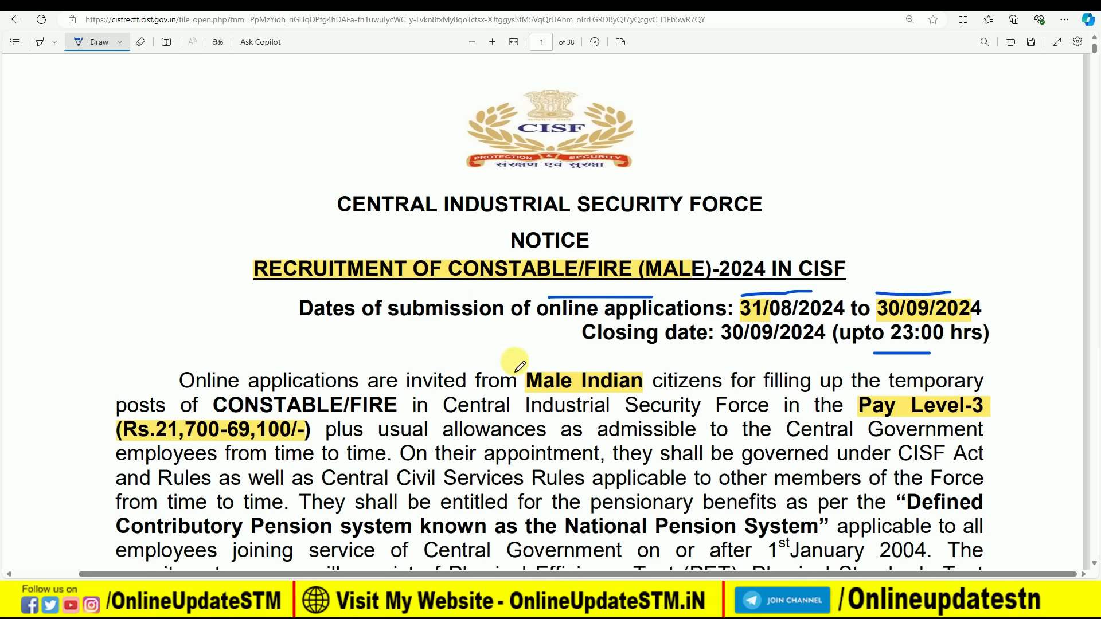
Circle 'Male Indian' and underline the 'Nationality' heading in blue ink
left_click_drag(516, 362, 638, 359)
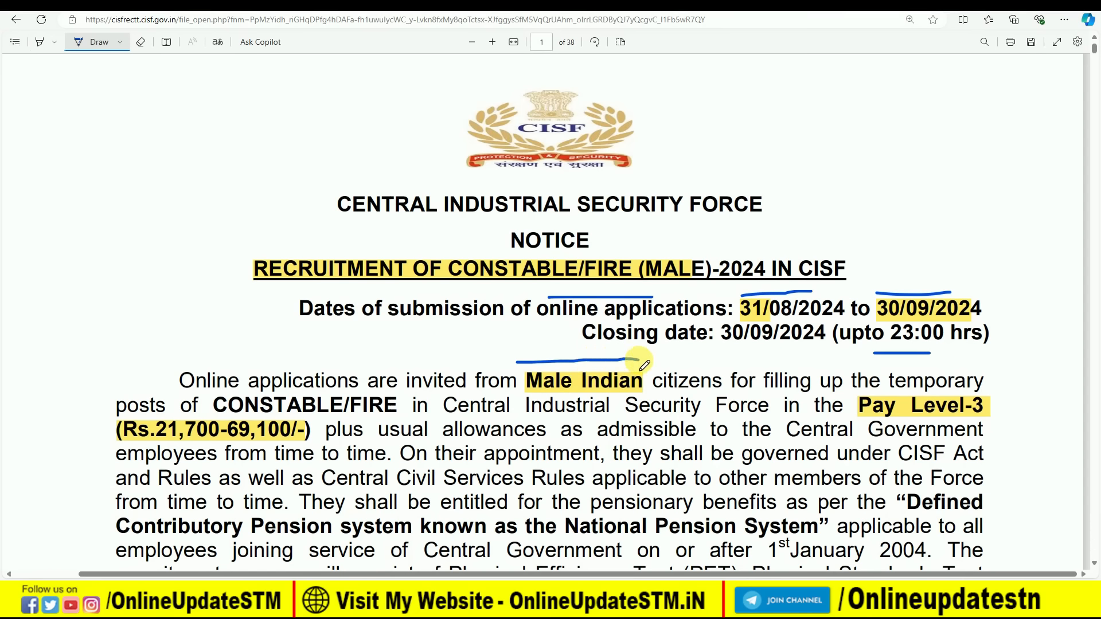
left_click_drag(639, 399, 558, 397)
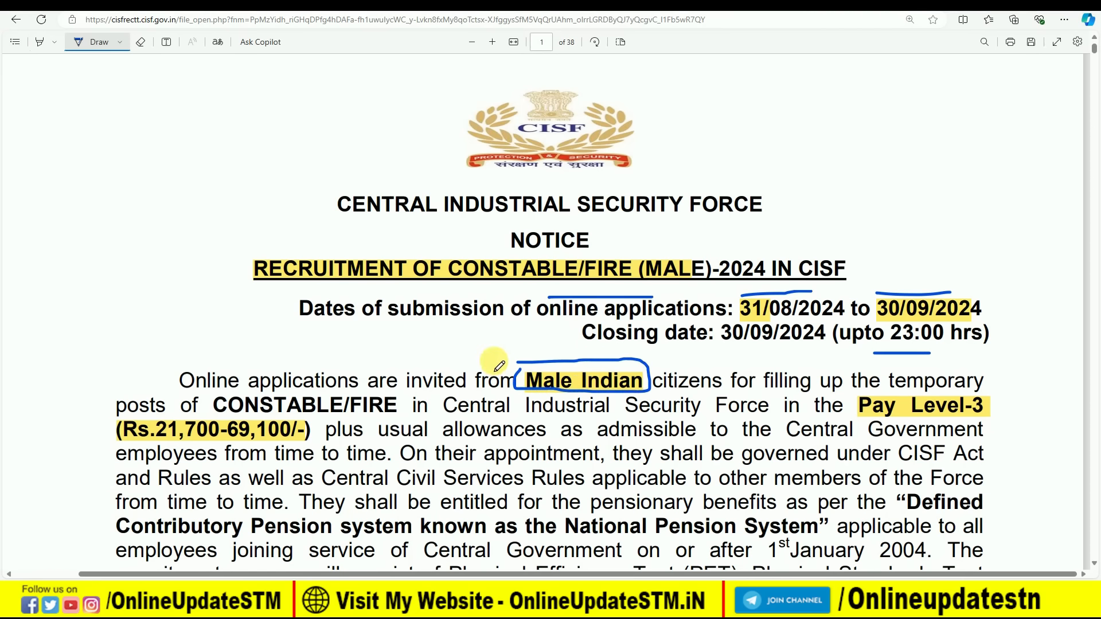
scroll(499, 365, "down", 1)
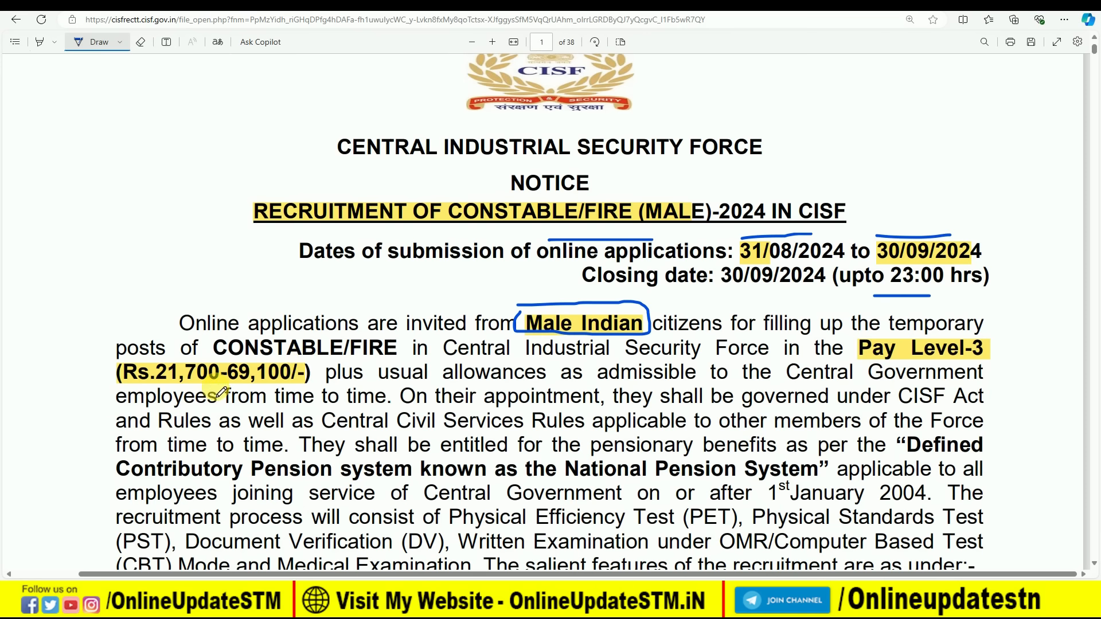
scroll(279, 378, "down", 20)
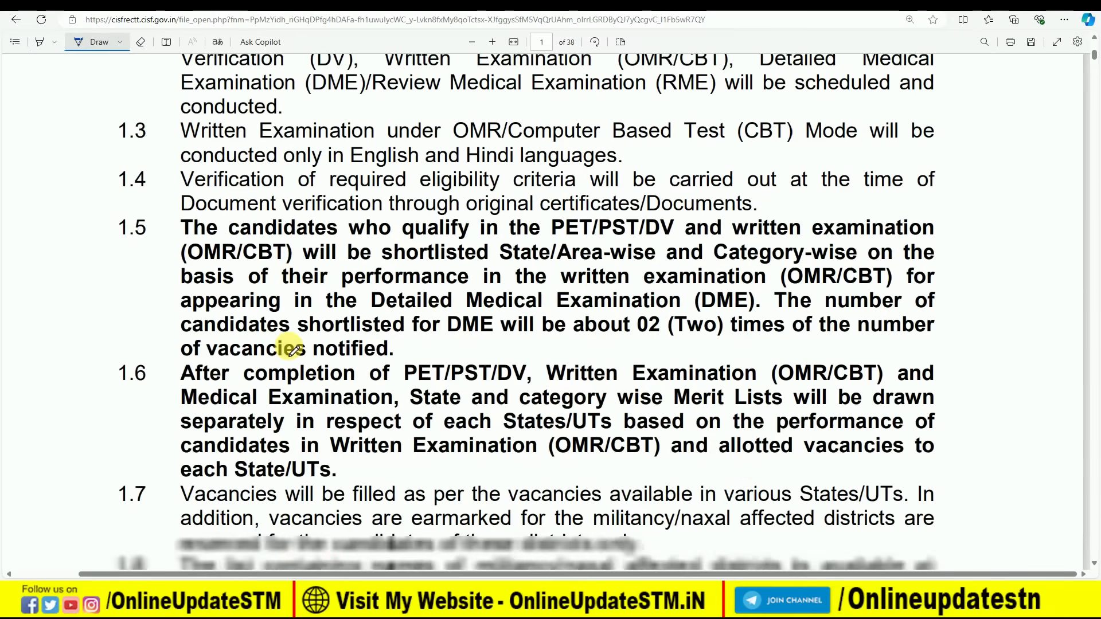
scroll(293, 308, "down", 2)
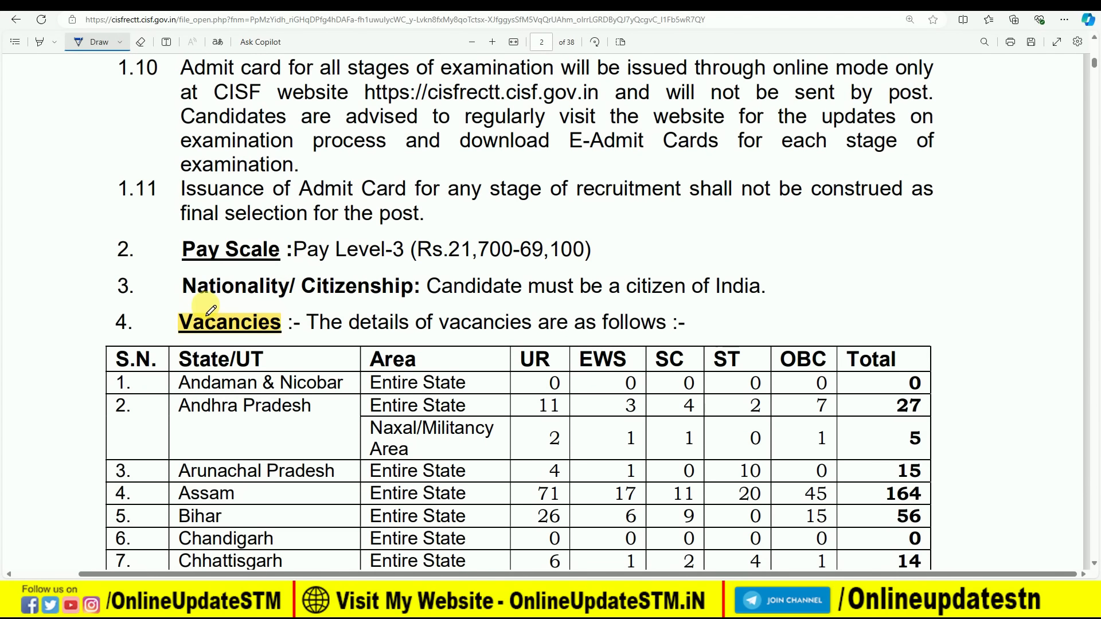
left_click_drag(180, 307, 245, 299)
Circle the 1130 total vacancies, then scroll to page 4's Educational Qualification section
scroll(340, 345, "down", 1)
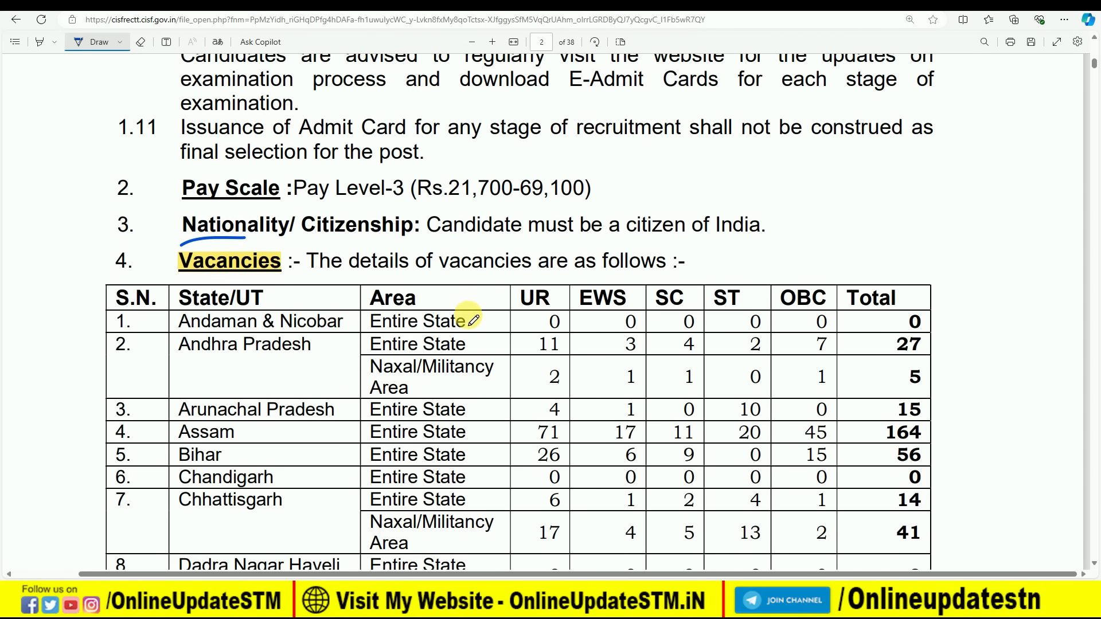
scroll(467, 310, "down", 5)
scroll(477, 258, "down", 13)
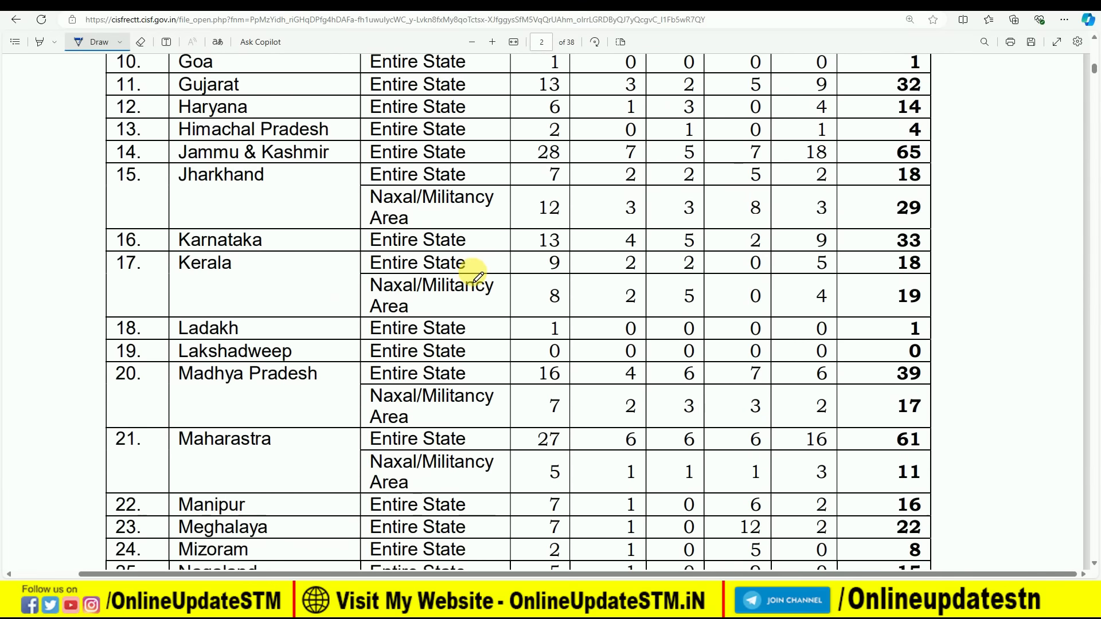
scroll(477, 278, "down", 6)
mouse_move(869, 314)
left_mouse_down()
mouse_move(886, 347)
mouse_move(905, 311)
left_mouse_up()
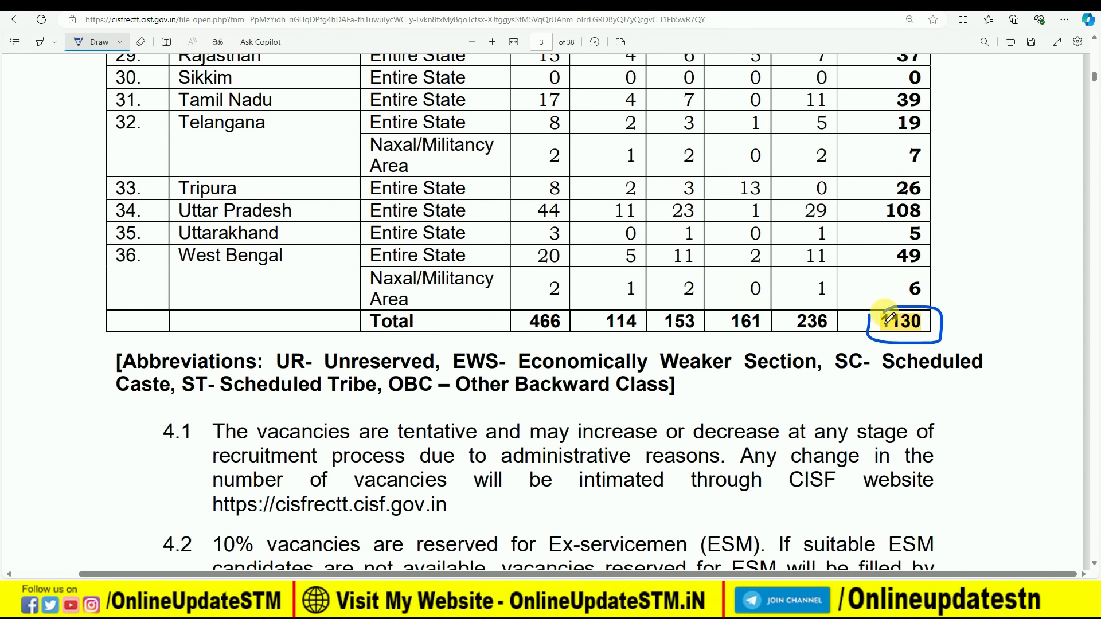
scroll(404, 310, "down", 15)
scroll(406, 301, "down", 6)
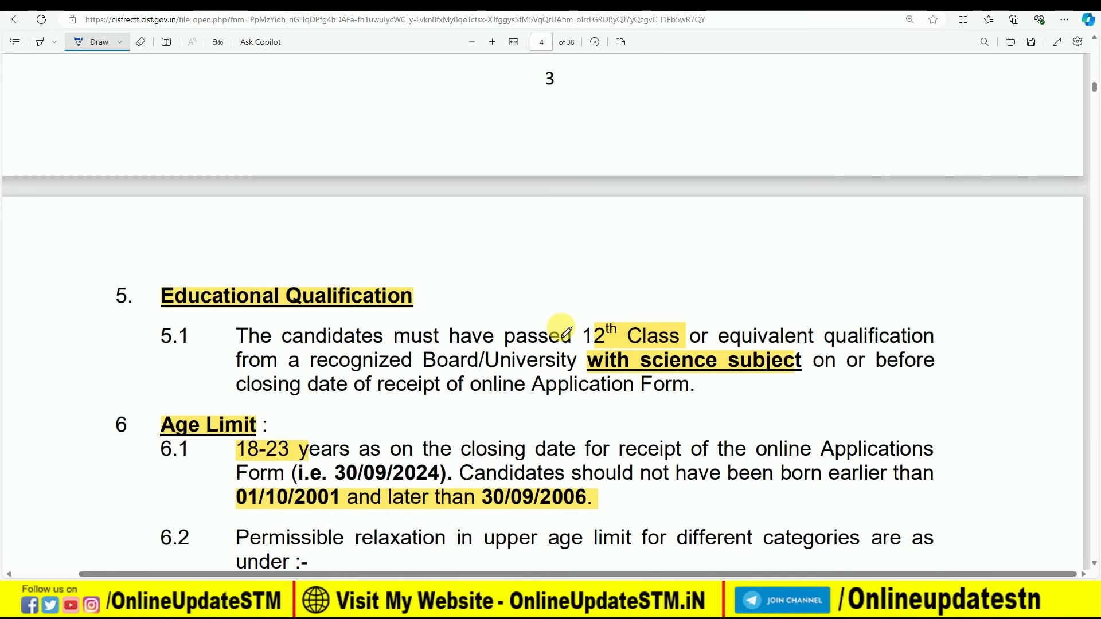
Underline 'University', 'science subject', 'Age Limit' and 'relaxation in upper' in blue ink
left_click_drag(512, 353, 563, 352)
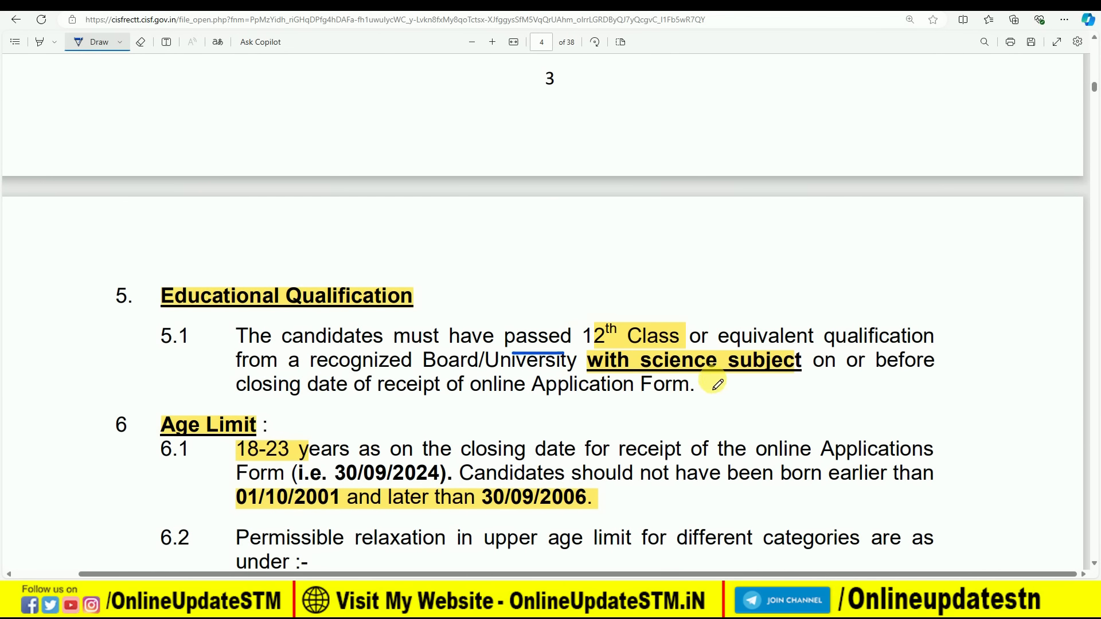
left_click_drag(684, 380, 727, 379)
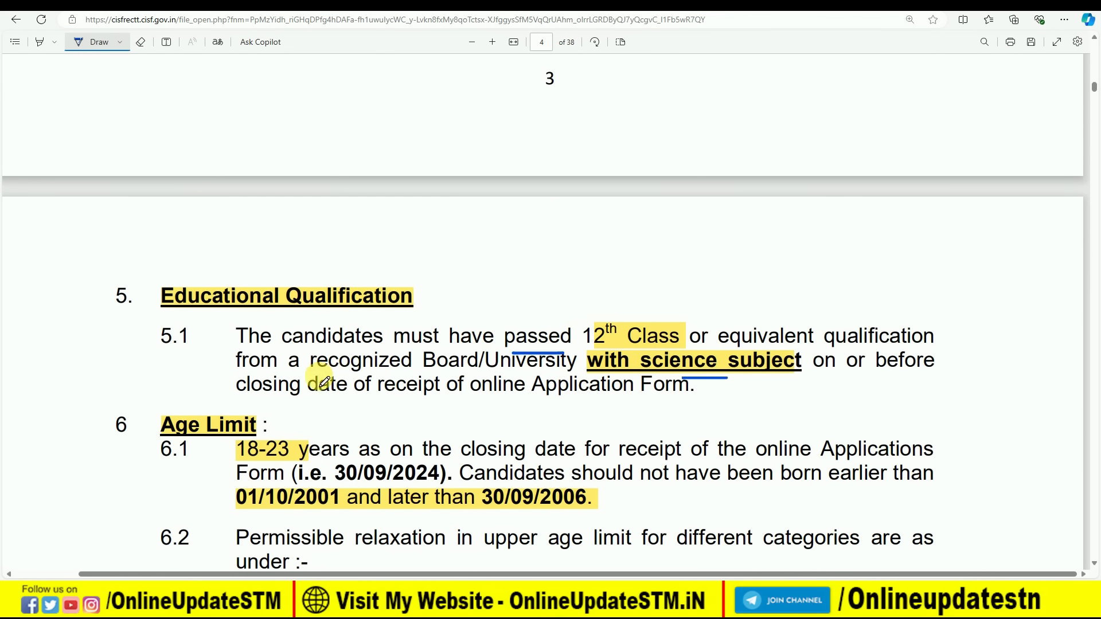
scroll(291, 375, "down", 1)
scroll(291, 375, "down", 2)
left_click_drag(161, 294, 228, 298)
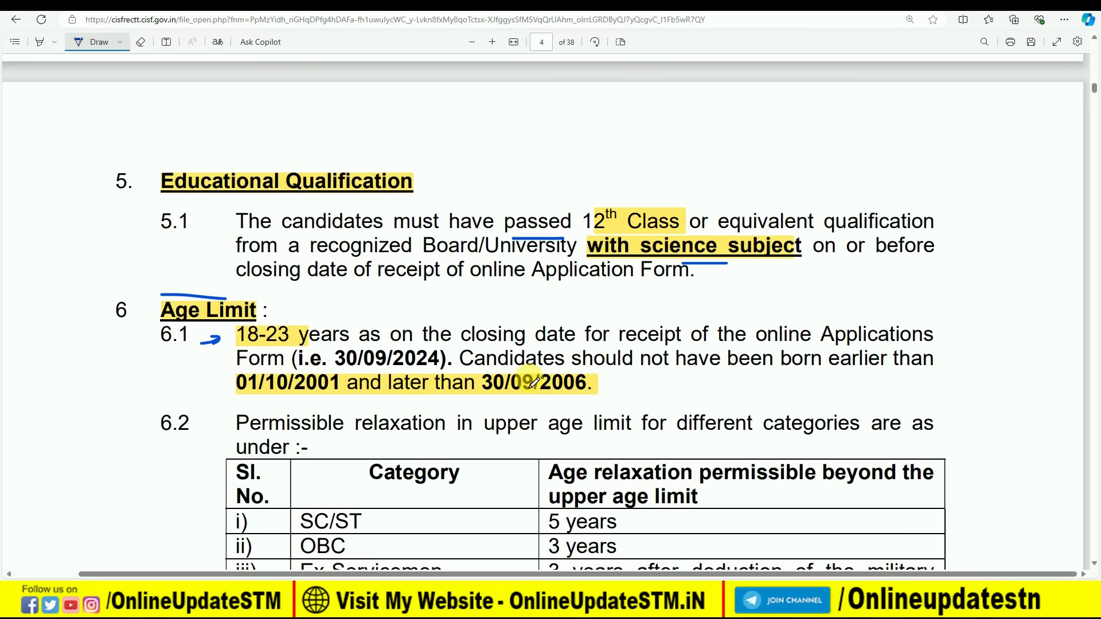
left_click_drag(382, 441, 513, 442)
Scroll to page 7 and underline the 'How to apply' heading and its text
scroll(513, 424, "down", 2)
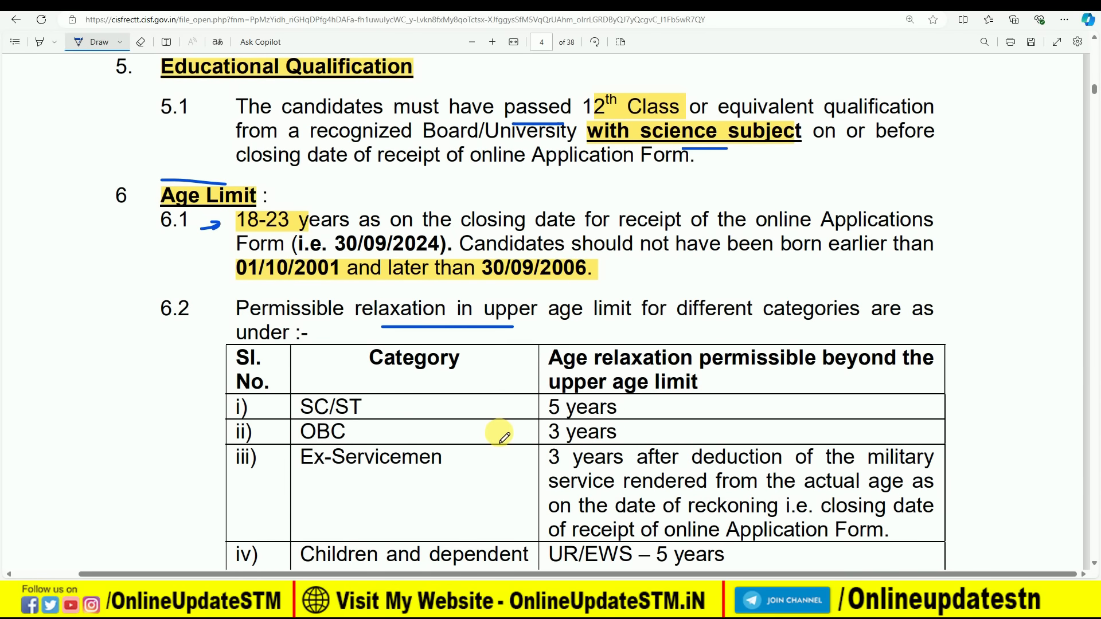
scroll(500, 436, "down", 2)
scroll(528, 344, "down", 3)
scroll(572, 235, "down", 20)
scroll(561, 259, "down", 20)
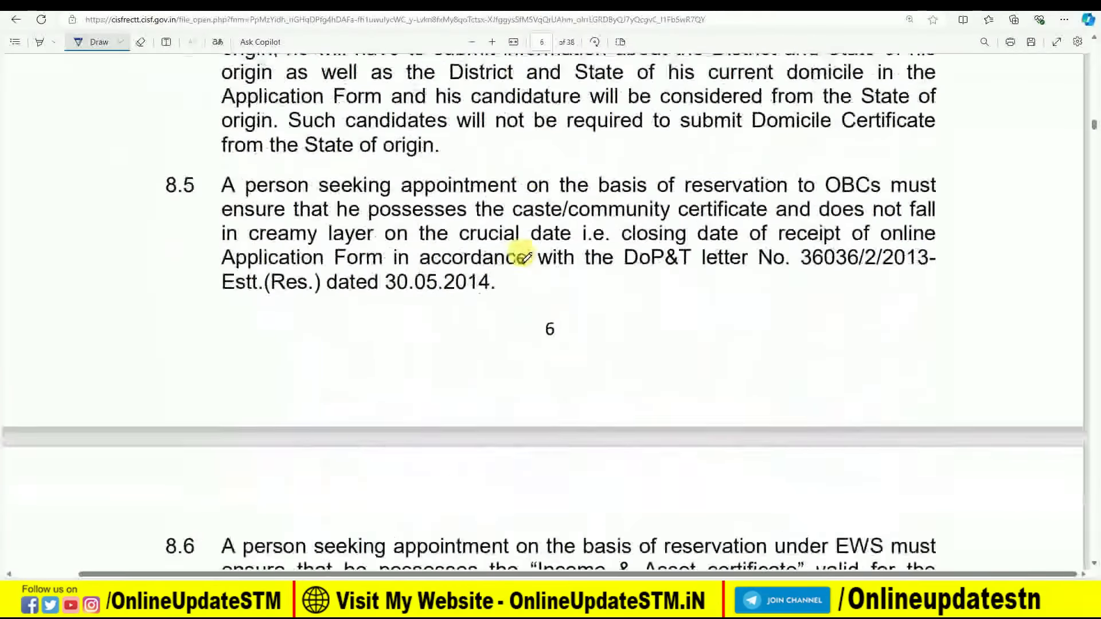
scroll(525, 258, "down", 15)
left_click_drag(176, 107, 283, 110)
left_click_drag(468, 339, 536, 339)
Underline the Application Fee heading and 'reservation' in the fee-exemption line, then scroll toward page 10
scroll(386, 396, "down", 10)
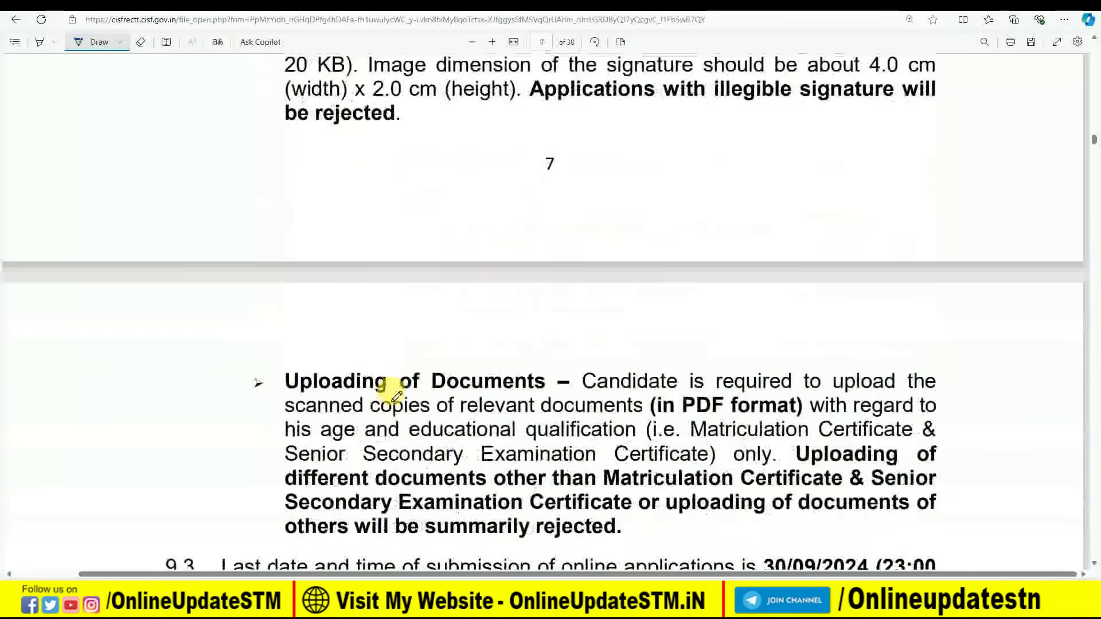
scroll(396, 396, "down", 4)
scroll(396, 396, "down", 10)
scroll(396, 395, "down", 5)
scroll(380, 518, "up", 3)
left_click_drag(185, 139, 253, 139)
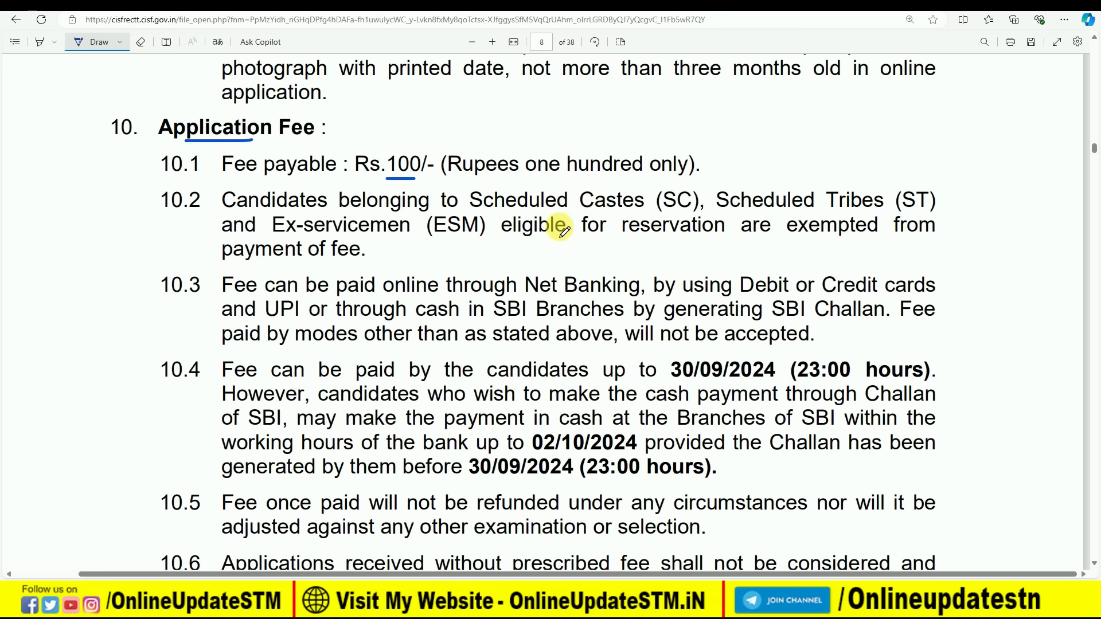
left_click_drag(631, 245, 687, 242)
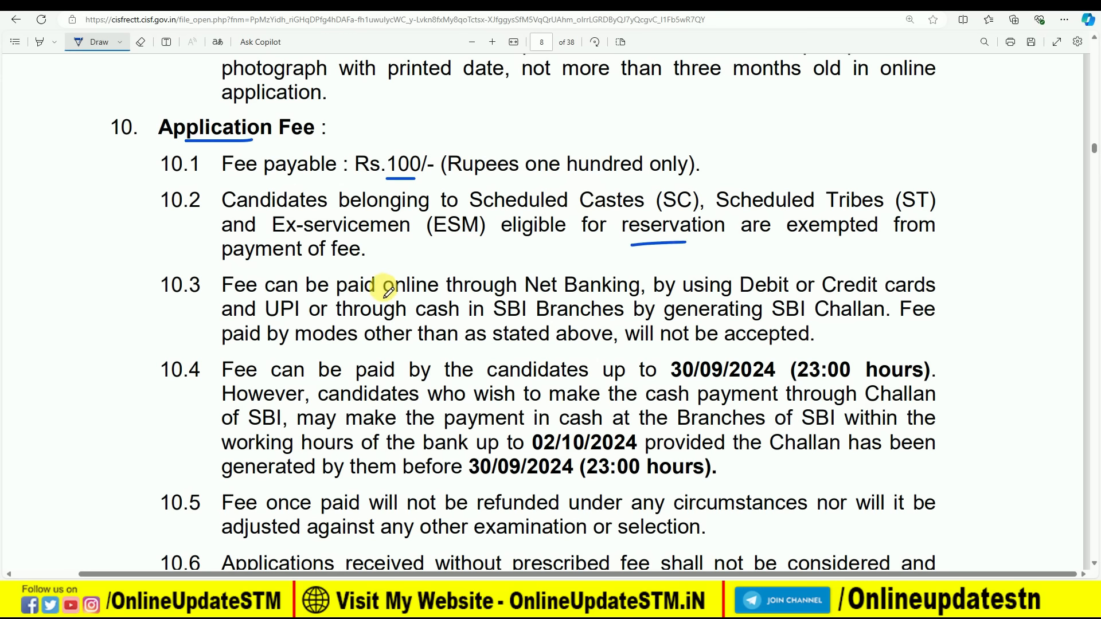
scroll(466, 304, "down", 10)
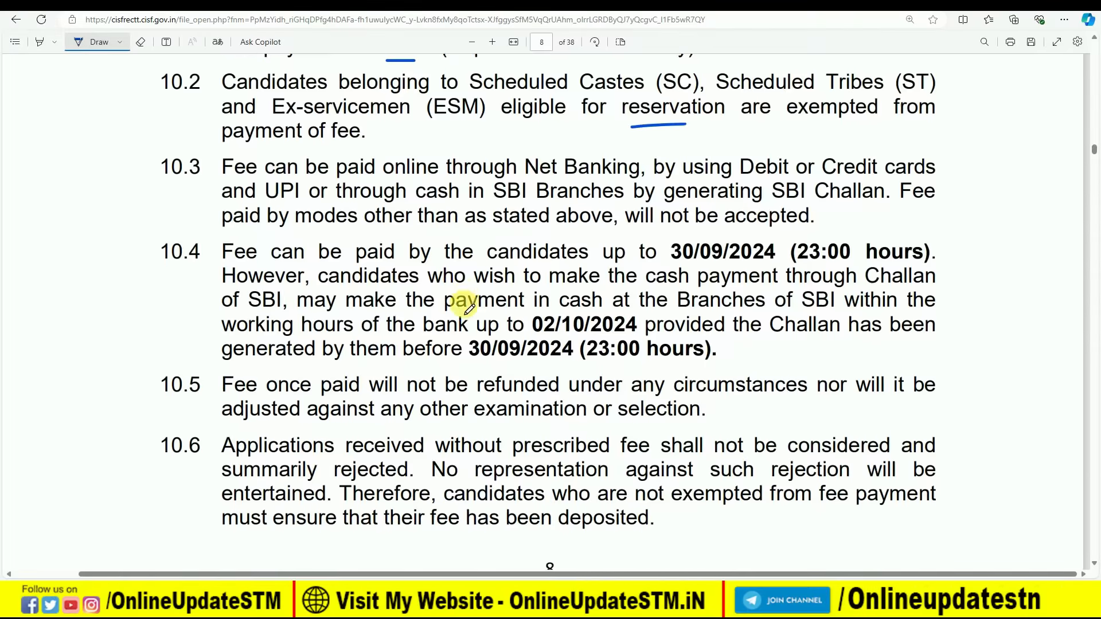
scroll(469, 309, "down", 15)
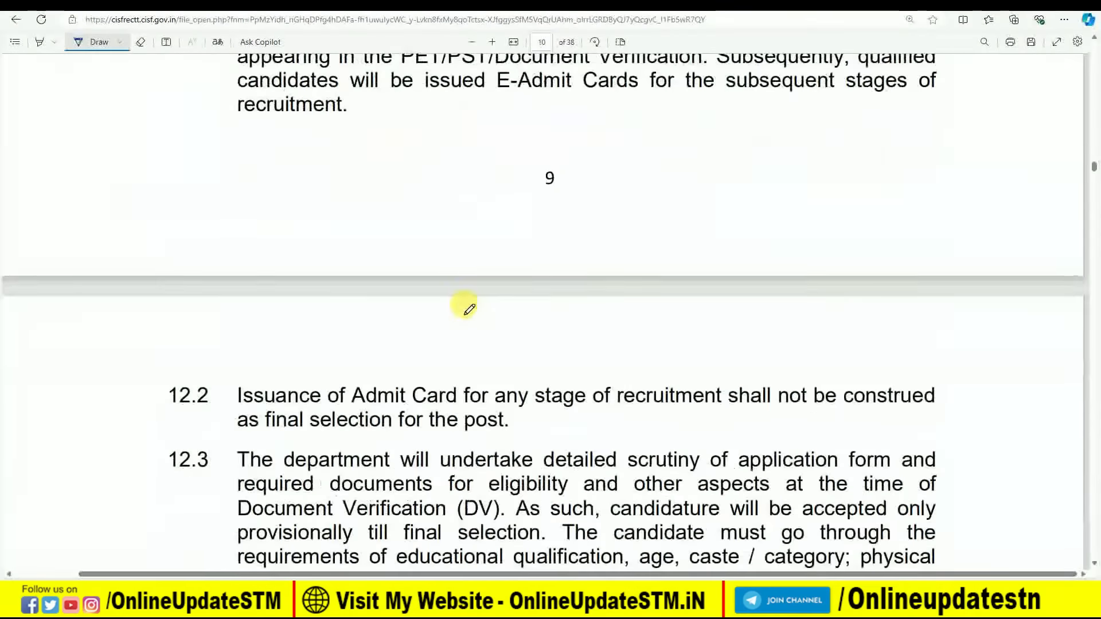
Underline 'Physical Efficiency Test', '5 Kms' and '24 minutes' in blue ink
left_click_drag(232, 379, 396, 379)
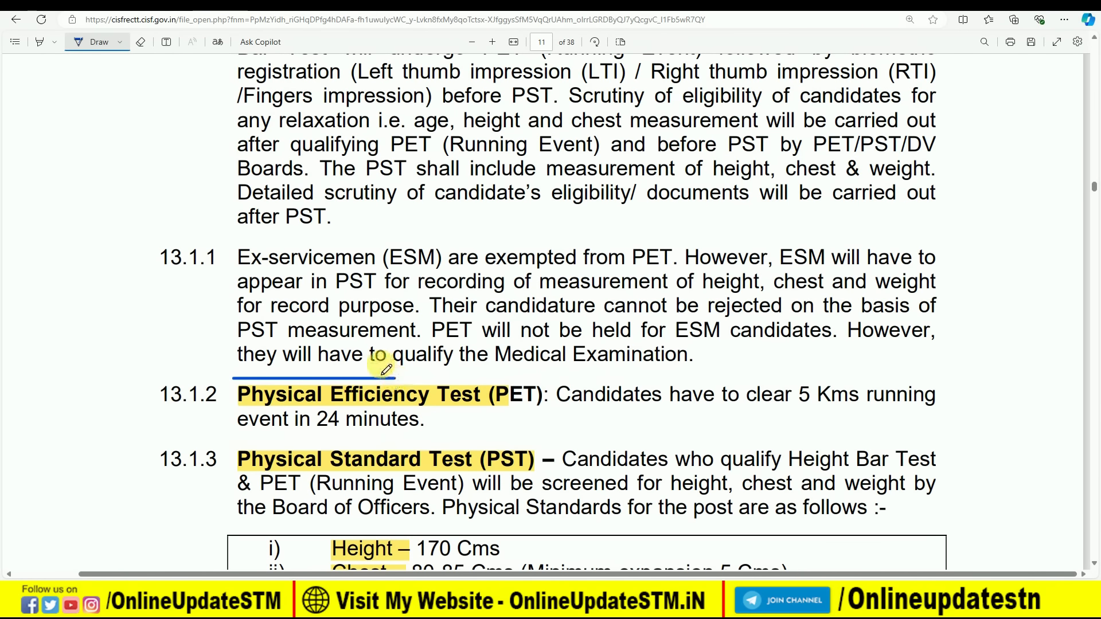
left_click_drag(801, 412, 839, 411)
left_click_drag(323, 436, 408, 436)
Mark the hill-areas relaxation row, then scroll down to section 13.1.8 Documents Verification
scroll(411, 402, "down", 2)
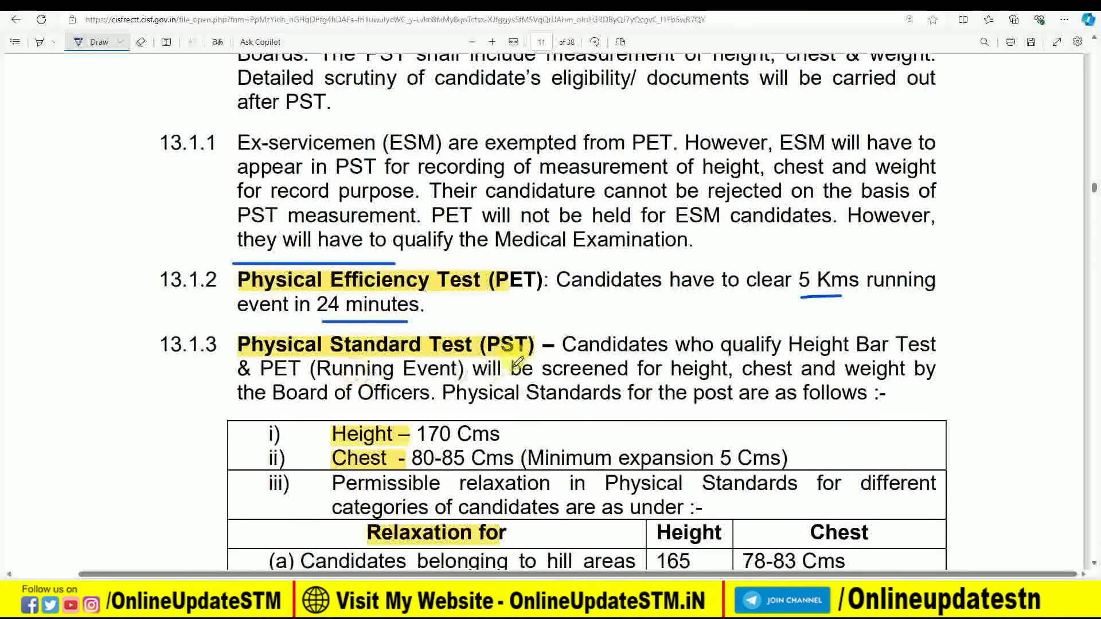
scroll(505, 376, "down", 1)
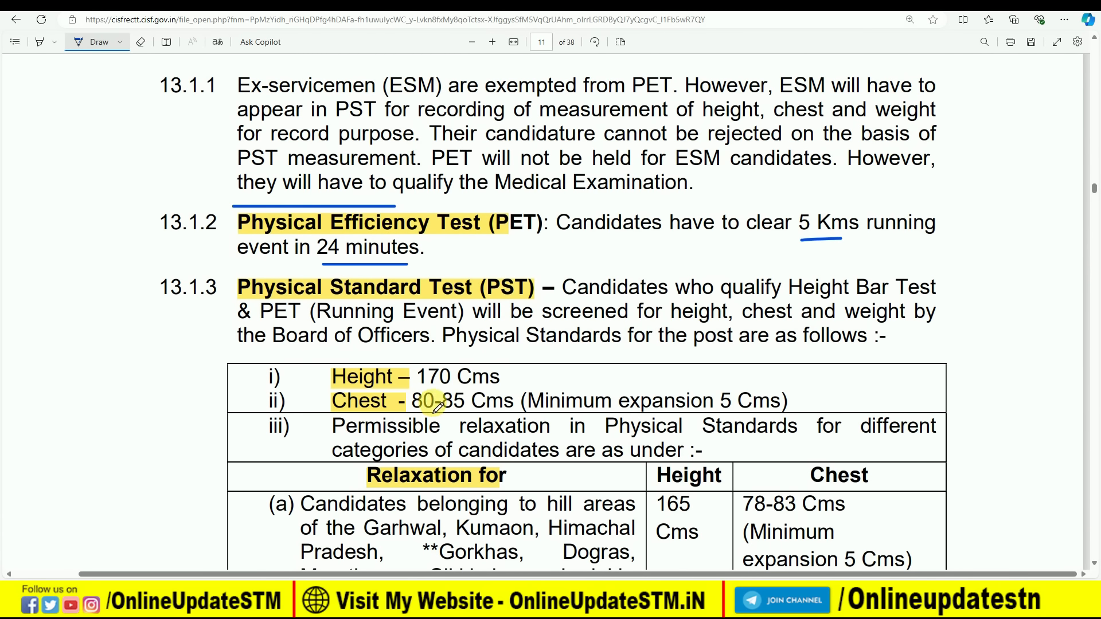
scroll(557, 397, "down", 1)
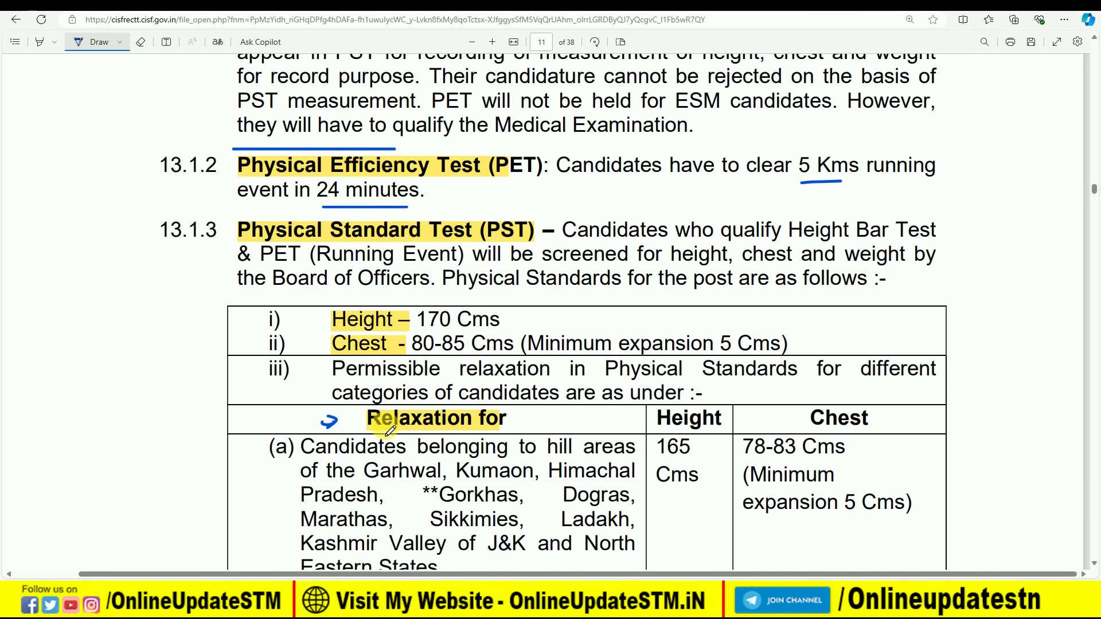
scroll(390, 430, "down", 2)
left_click_drag(271, 375, 265, 427)
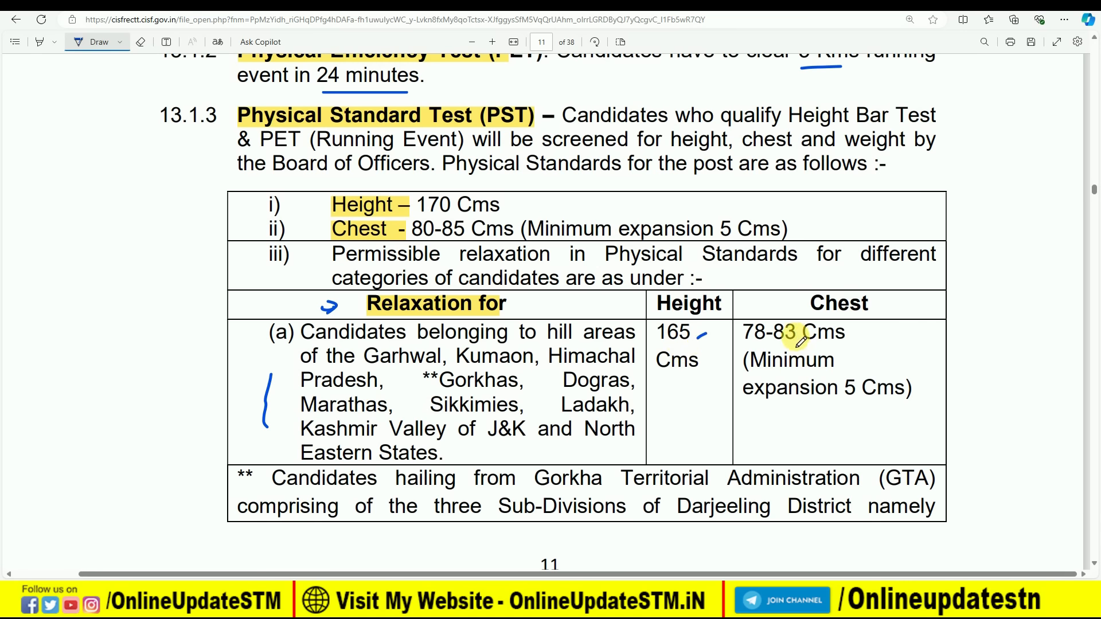
scroll(546, 377, "down", 8)
scroll(546, 377, "down", 8)
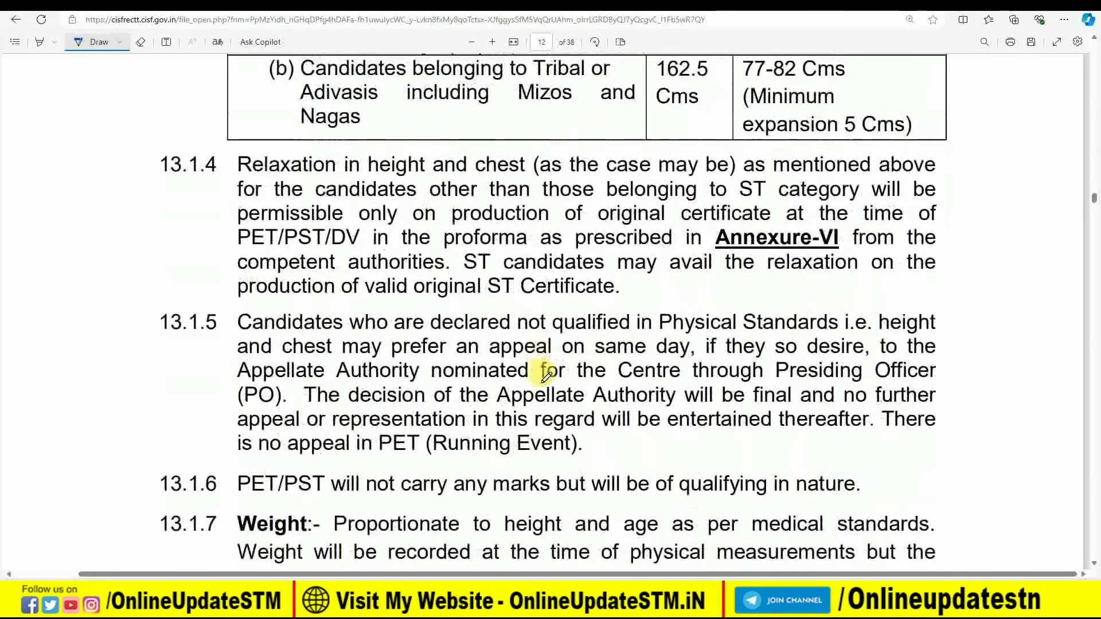
scroll(546, 376, "down", 4)
scroll(543, 367, "down", 2)
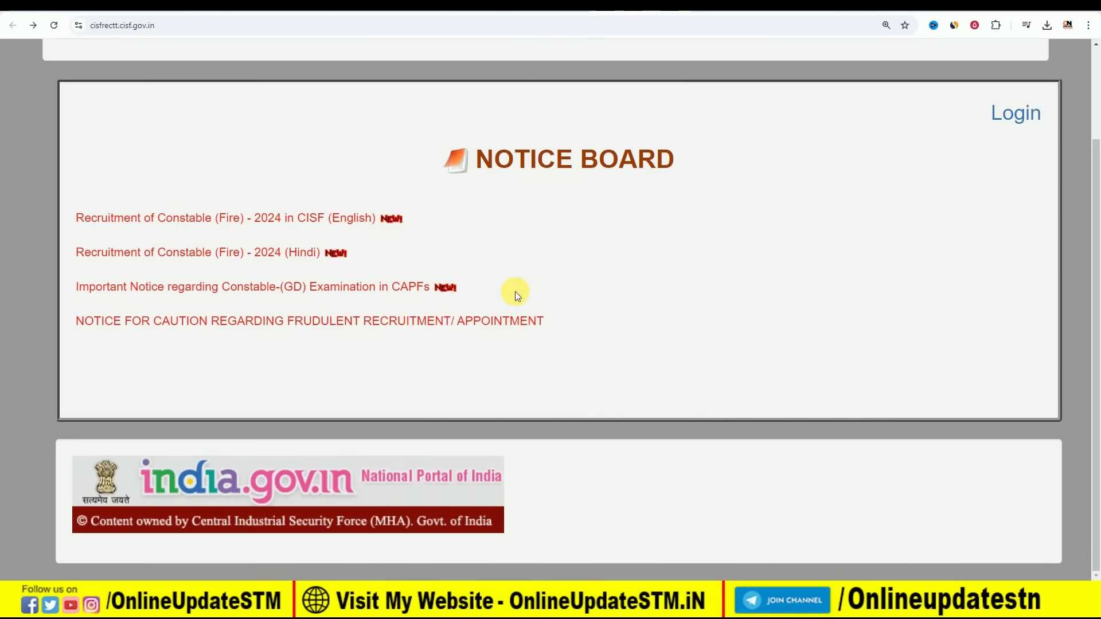
Go back up the notice board and follow the Login link to the candidate home page
scroll(270, 169, "up", 2)
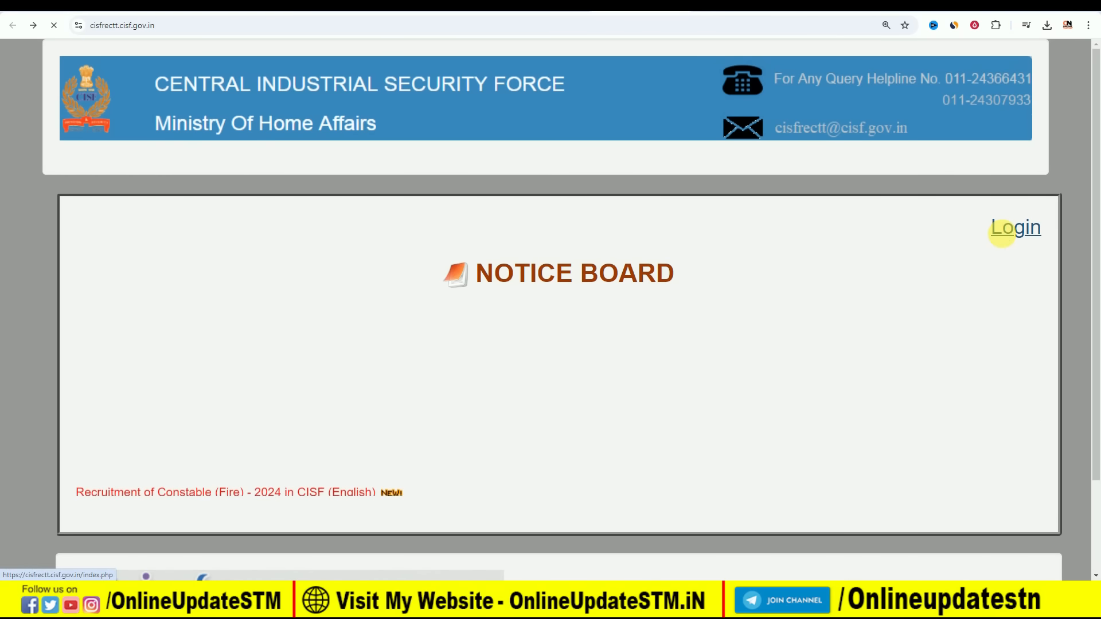
left_click(1002, 230)
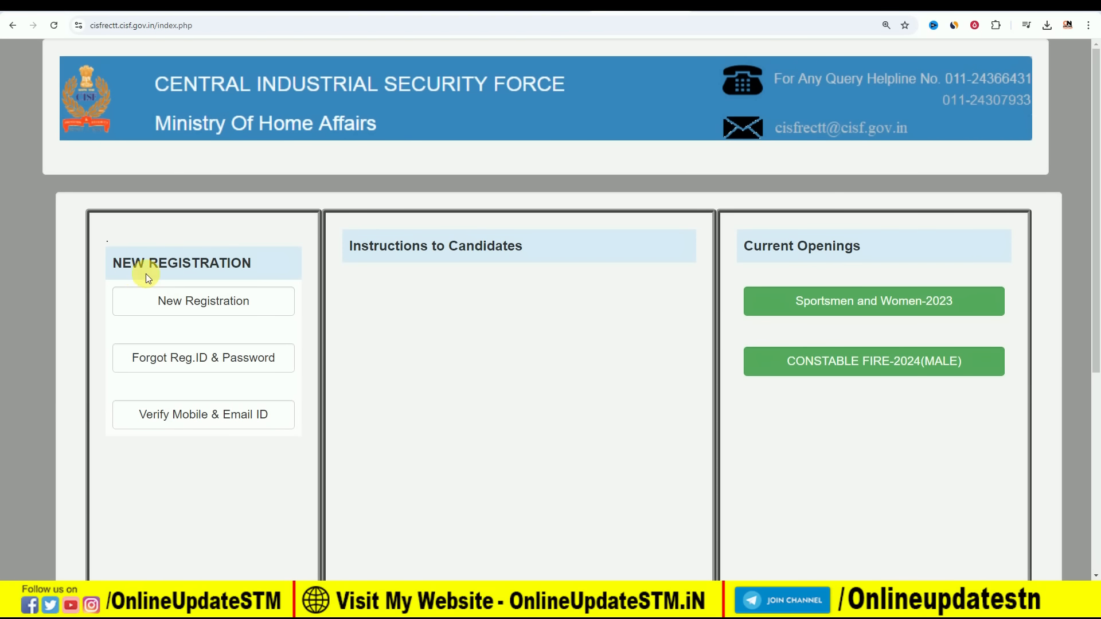
Start a New Registration and scroll down to the date-of-birth fields
left_click(195, 303)
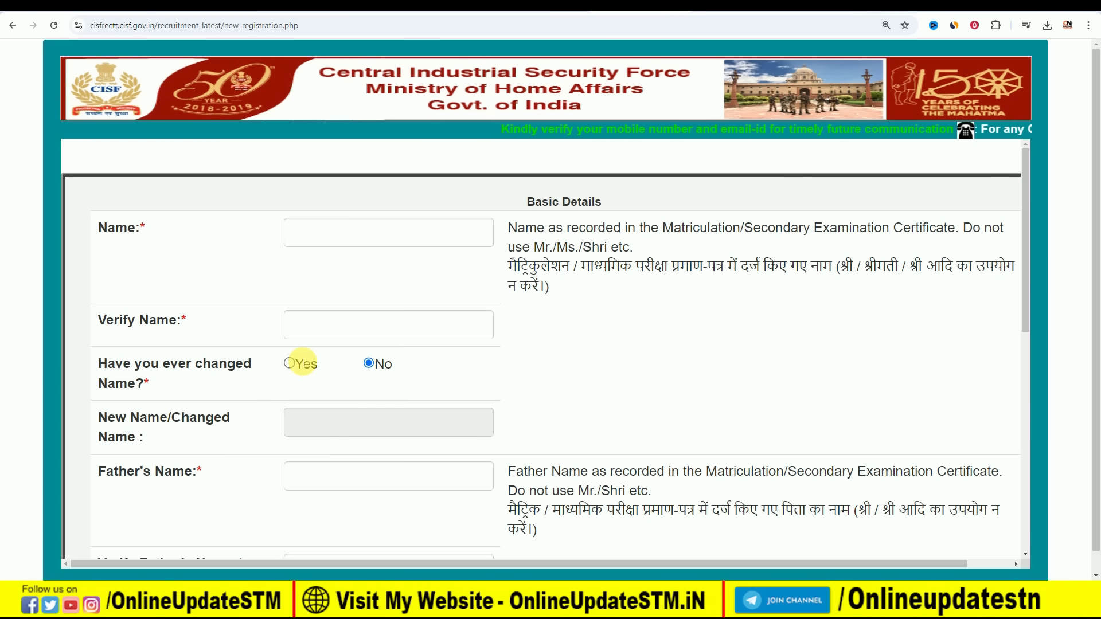
scroll(298, 361, "down", 2)
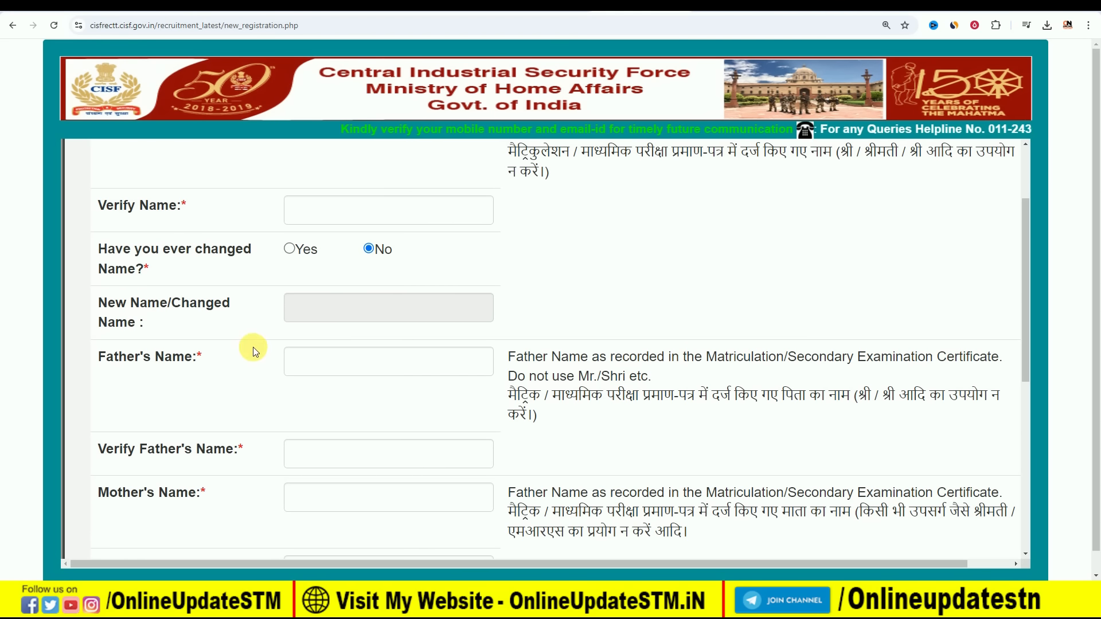
scroll(252, 349, "down", 2)
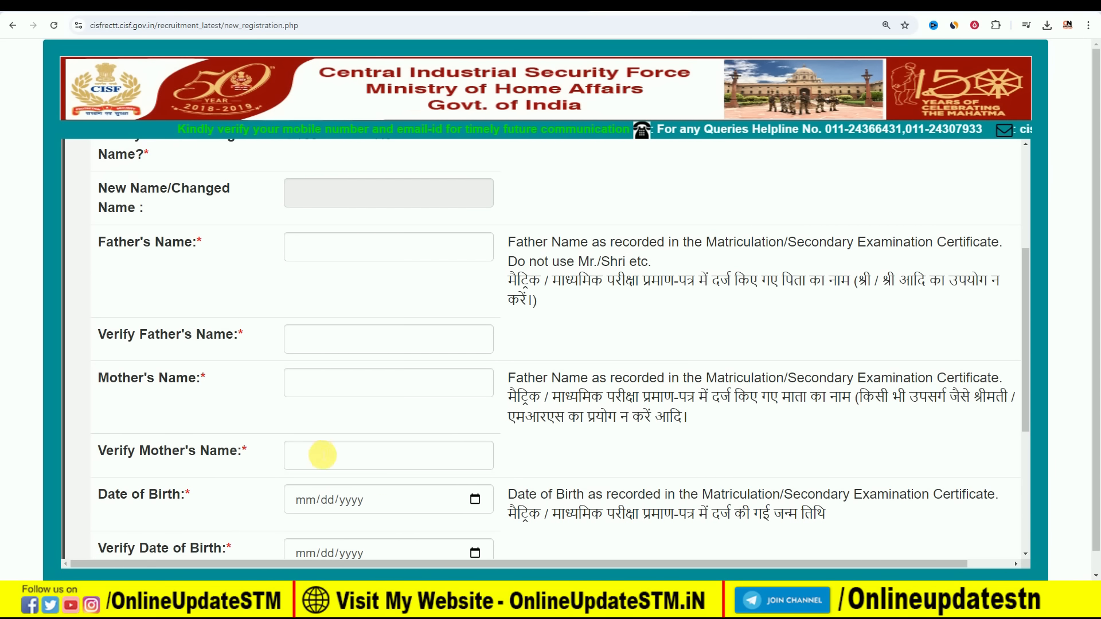
scroll(405, 405, "down", 2)
Set Date of Birth to 01/01/2005 using the calendar picker
left_click(409, 388)
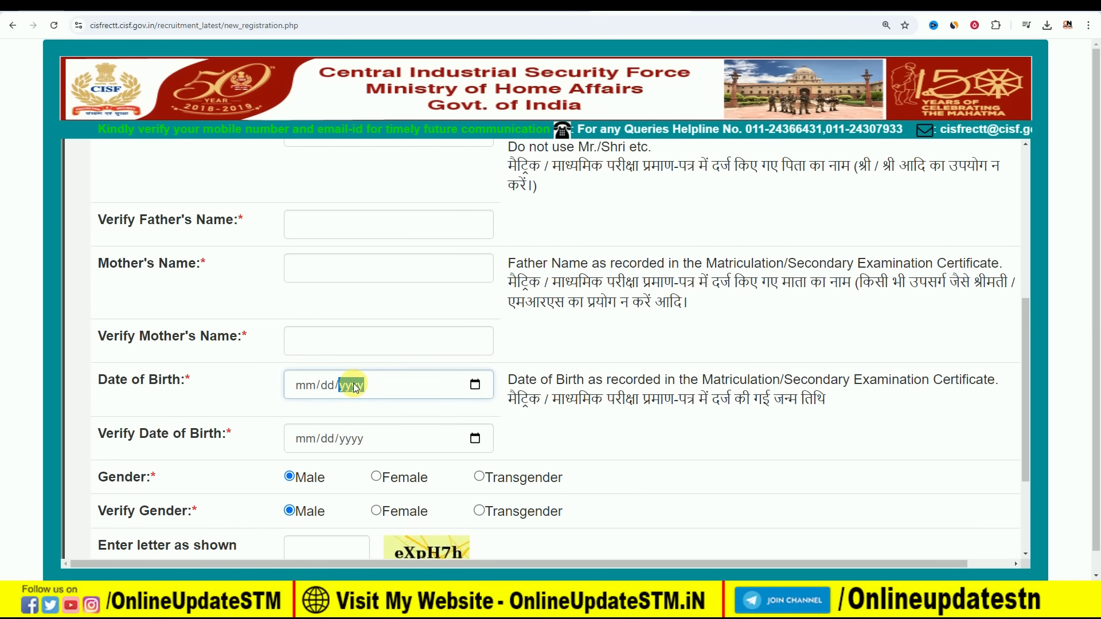
left_click(479, 387)
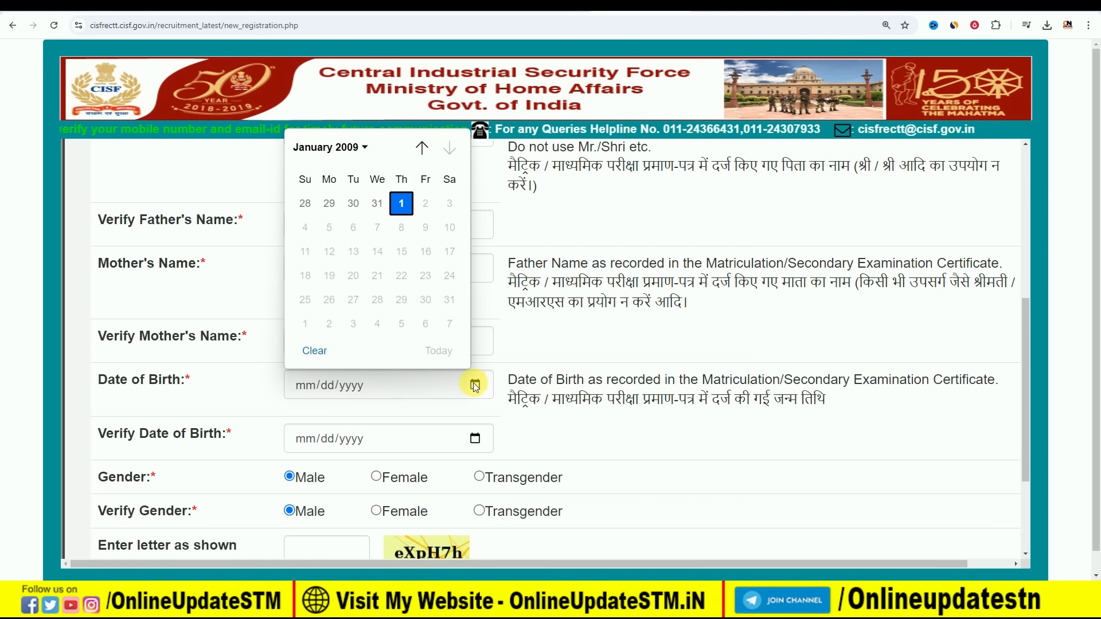
left_click(362, 150)
scroll(308, 226, "up", 3)
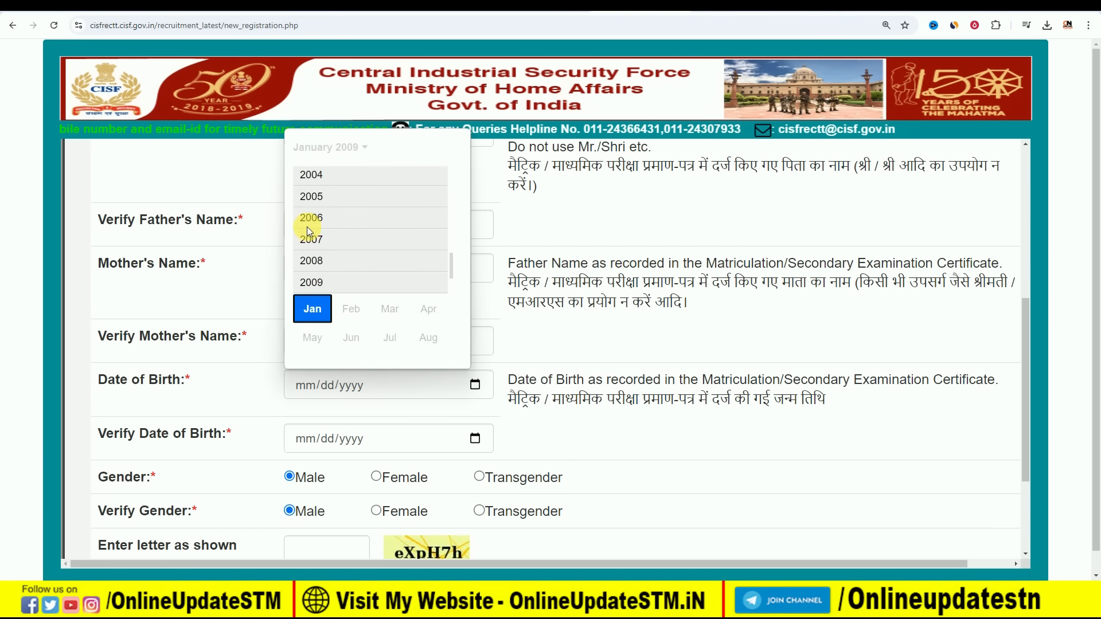
left_click(318, 198)
left_click(320, 204)
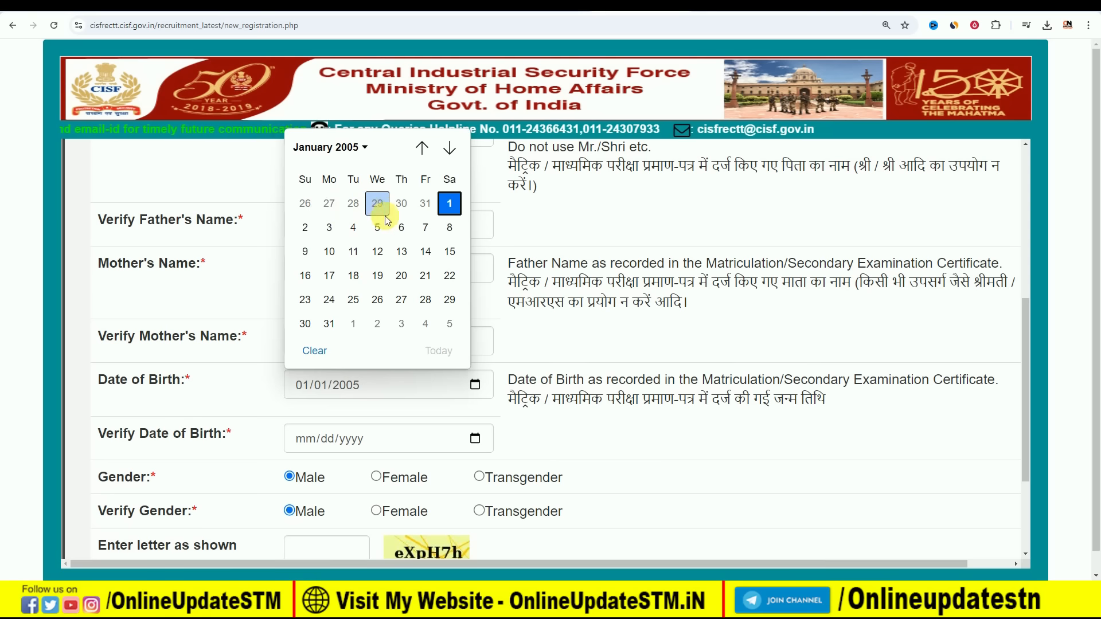
left_click(444, 202)
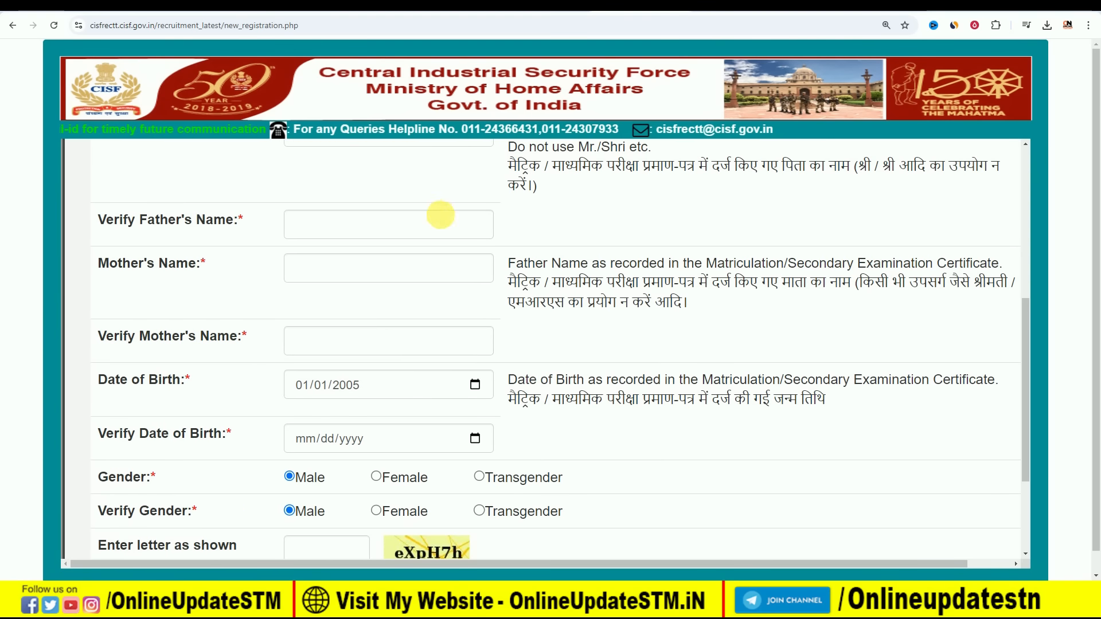
Set Verify Date of Birth to 01/01/2005 using the calendar picker
left_click(475, 439)
left_click(363, 200)
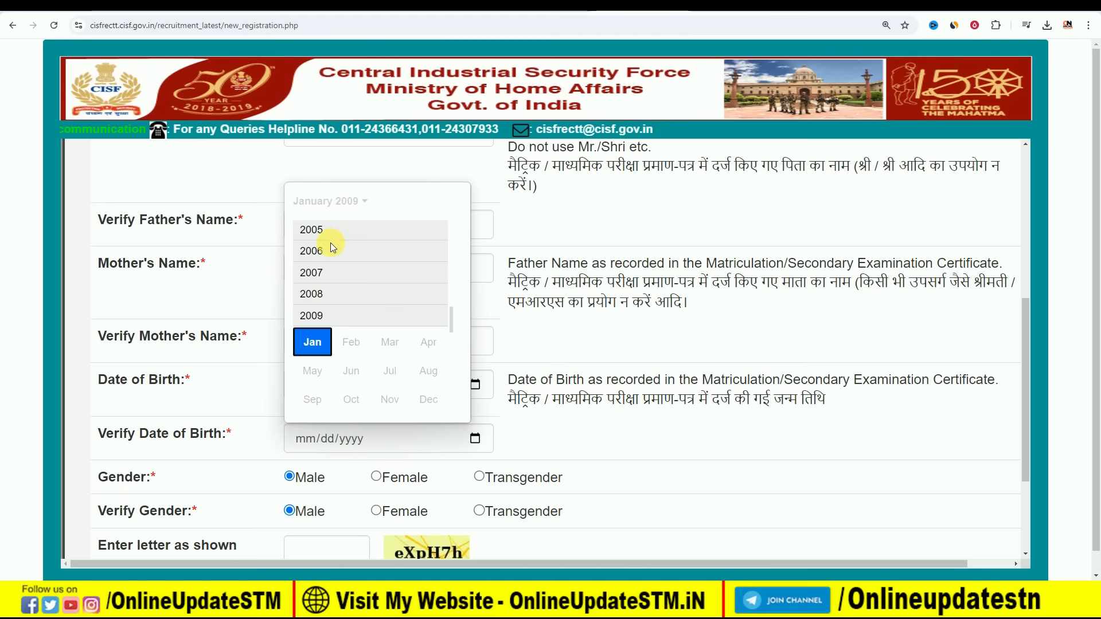
left_click(321, 229)
left_click(317, 254)
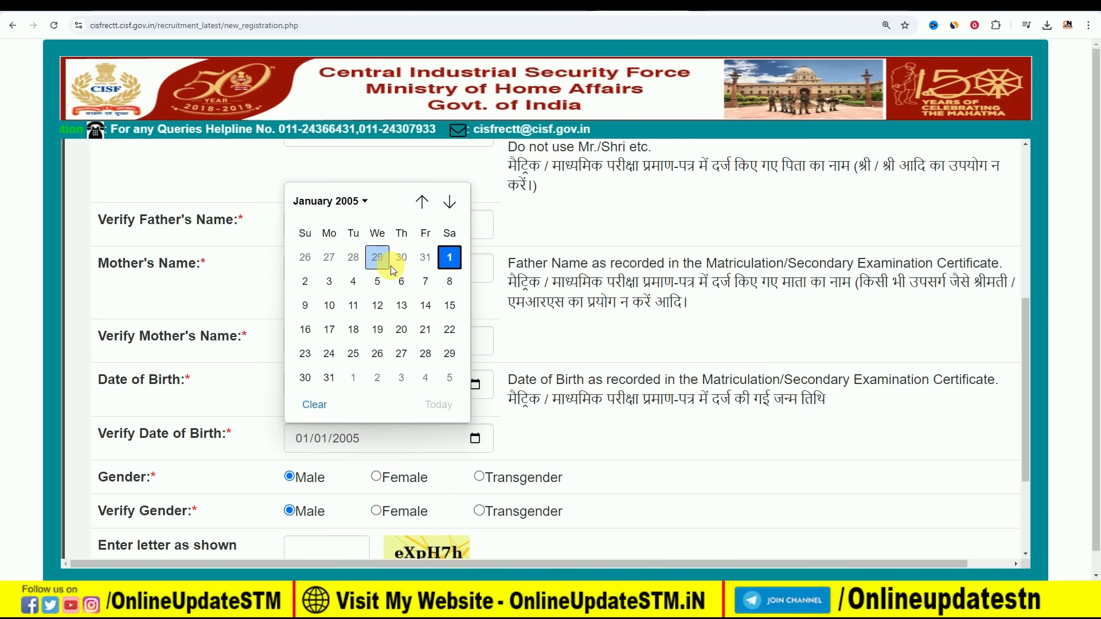
left_click(445, 255)
scroll(433, 390, "down", 2)
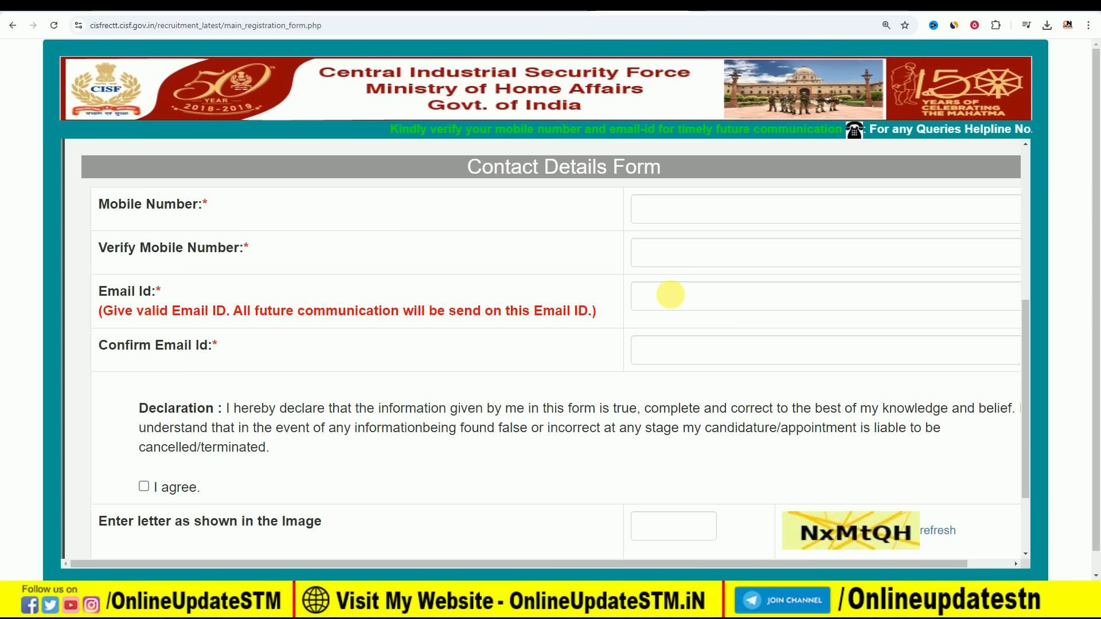
Submit the Contact Details Form with the declaration agreed
scroll(483, 348, "down", 2)
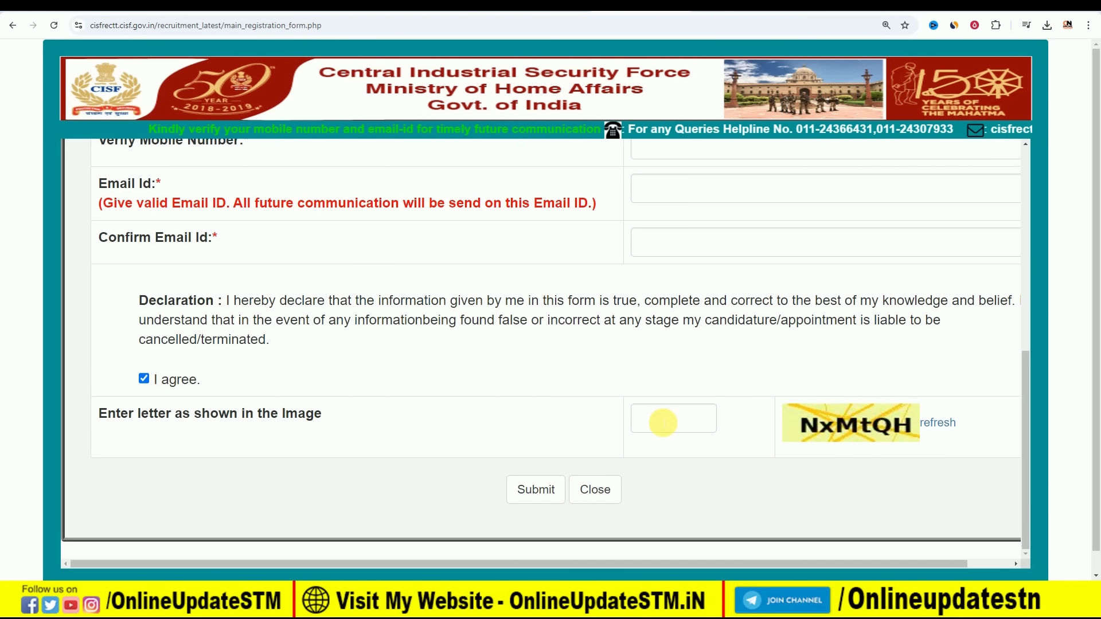
left_click(566, 484)
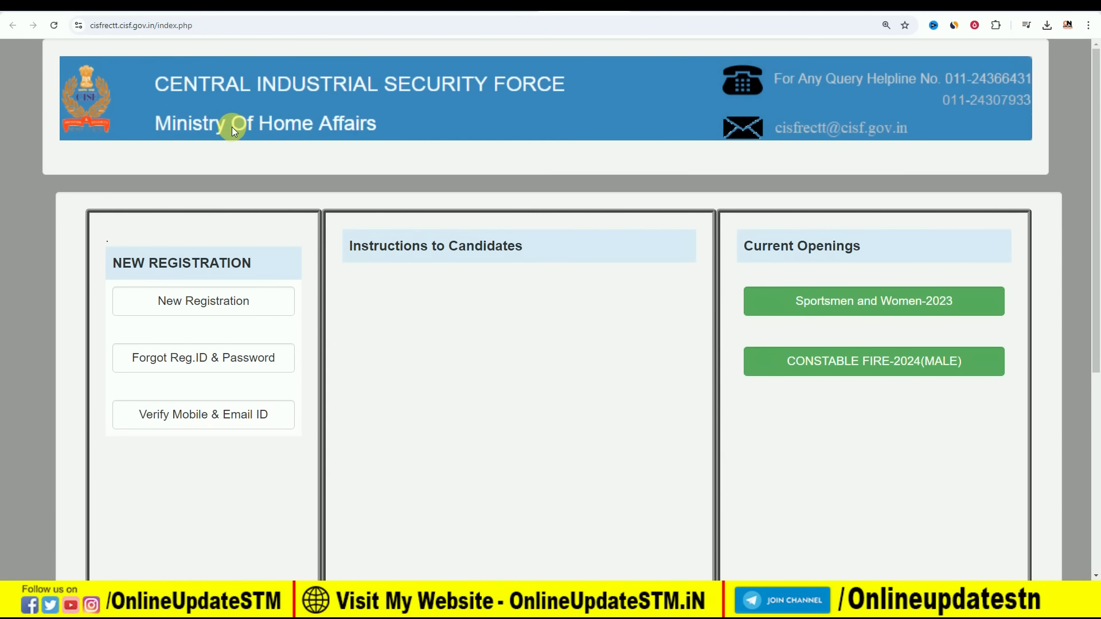
Generate OTPs for the registration number and verify the mobile number with its OTP
left_click(160, 425)
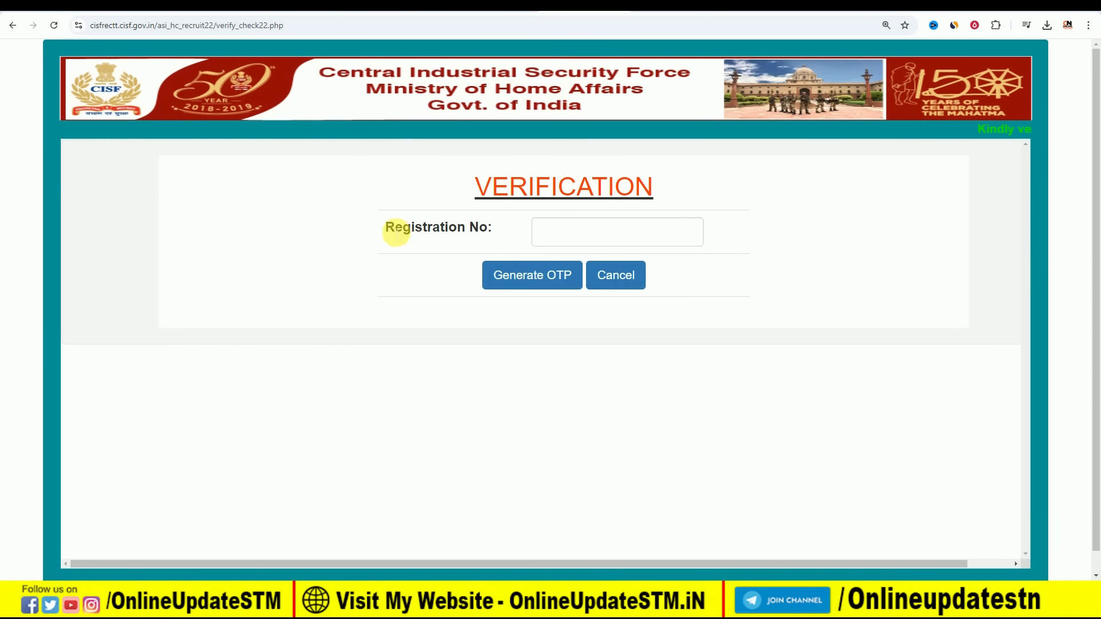
left_click(525, 282)
left_click(517, 358)
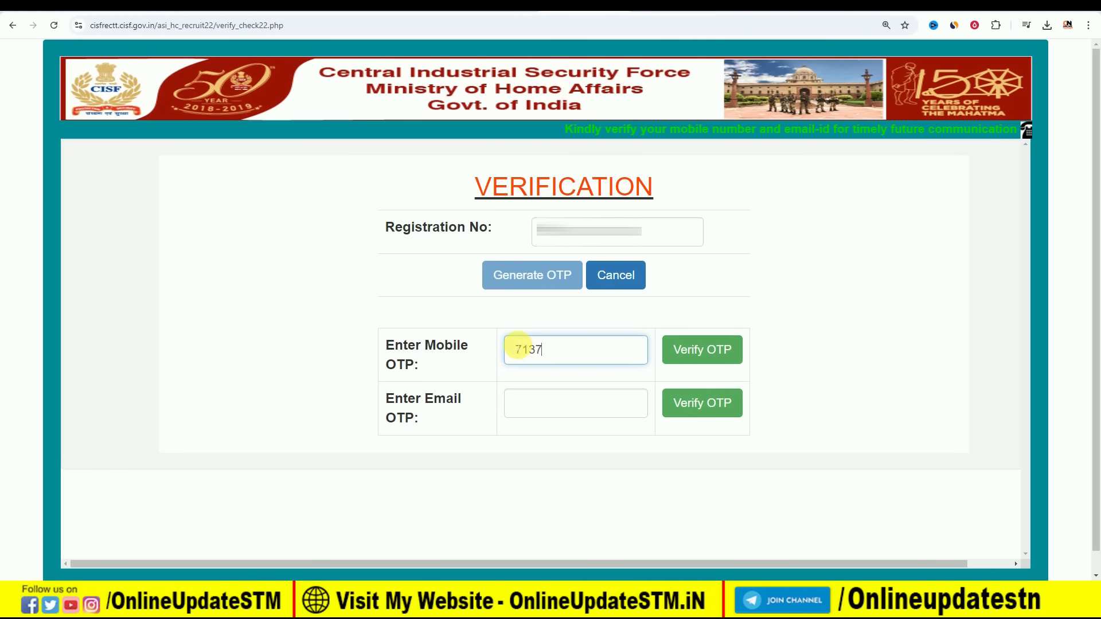
left_click(685, 349)
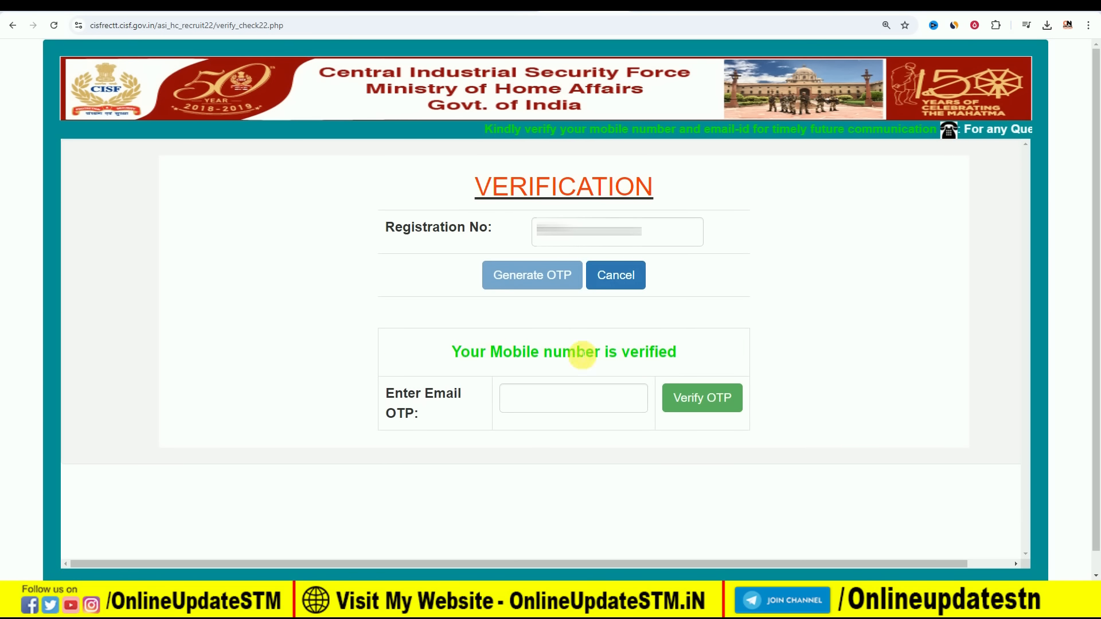
Enter the e-mail OTP and verify the e-mail ID
left_click(551, 409)
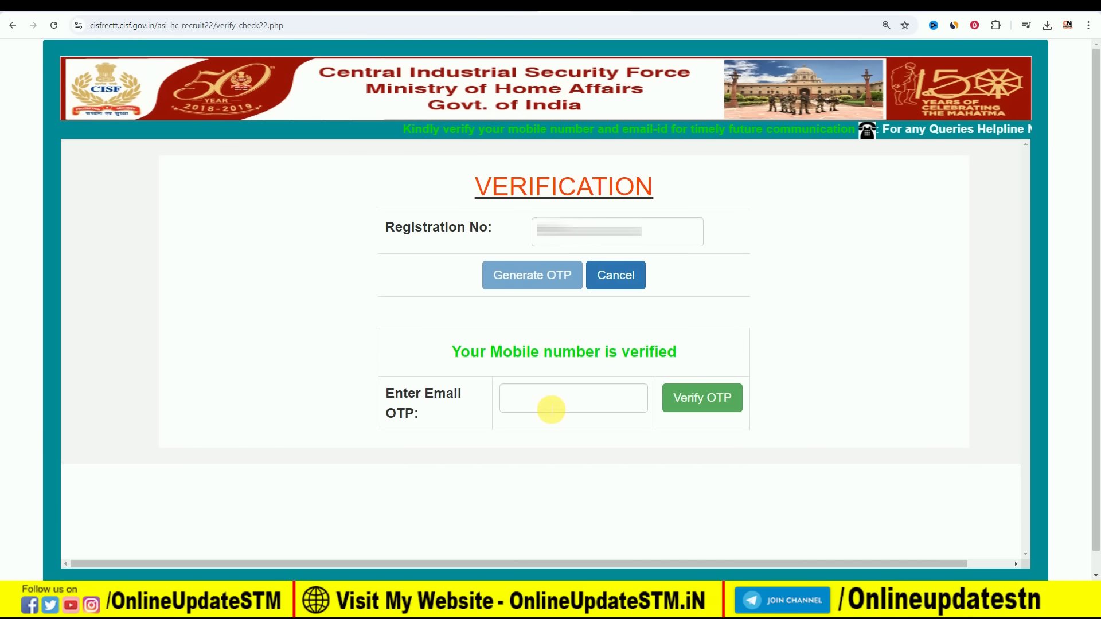
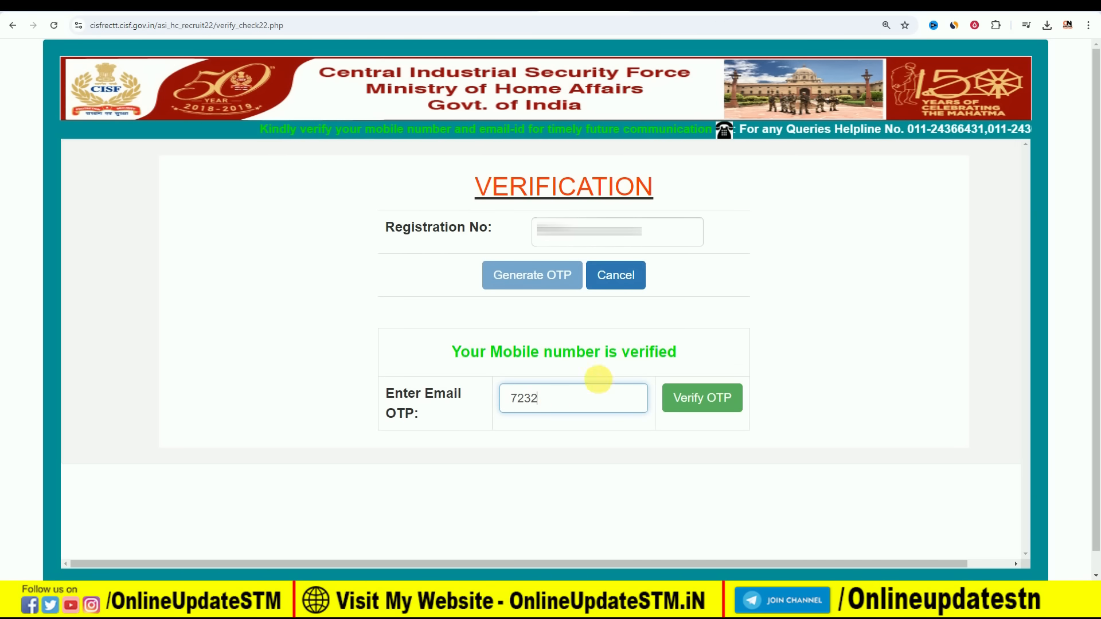
left_click(669, 397)
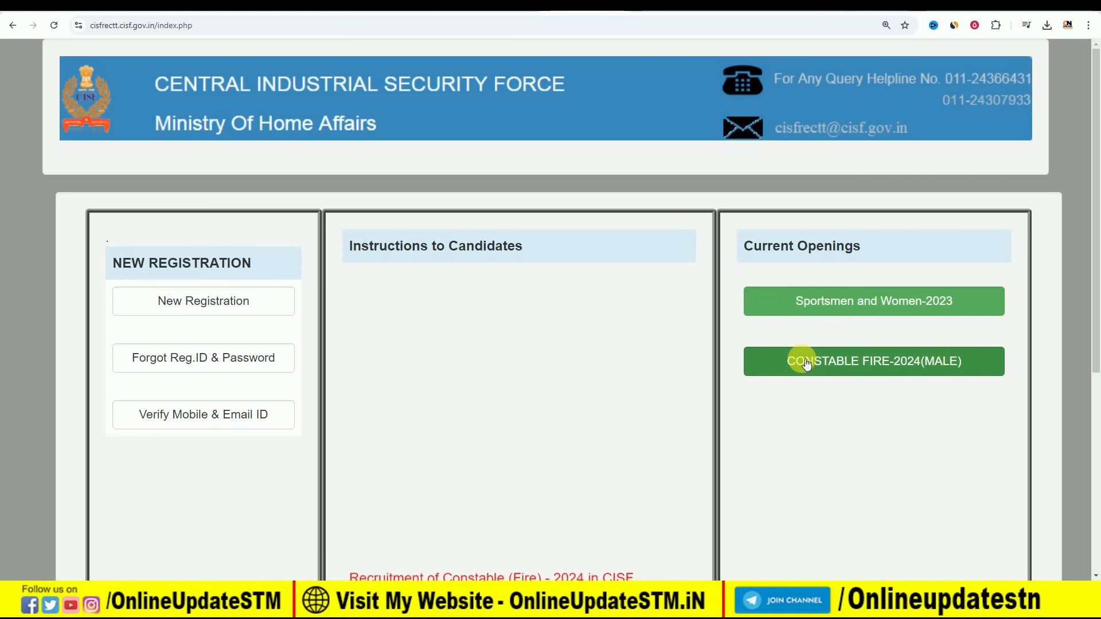
Apply to CONSTABLE FIRE-2024 (MALE) and continue past the instructions to the Candidate Details form
left_click(897, 364)
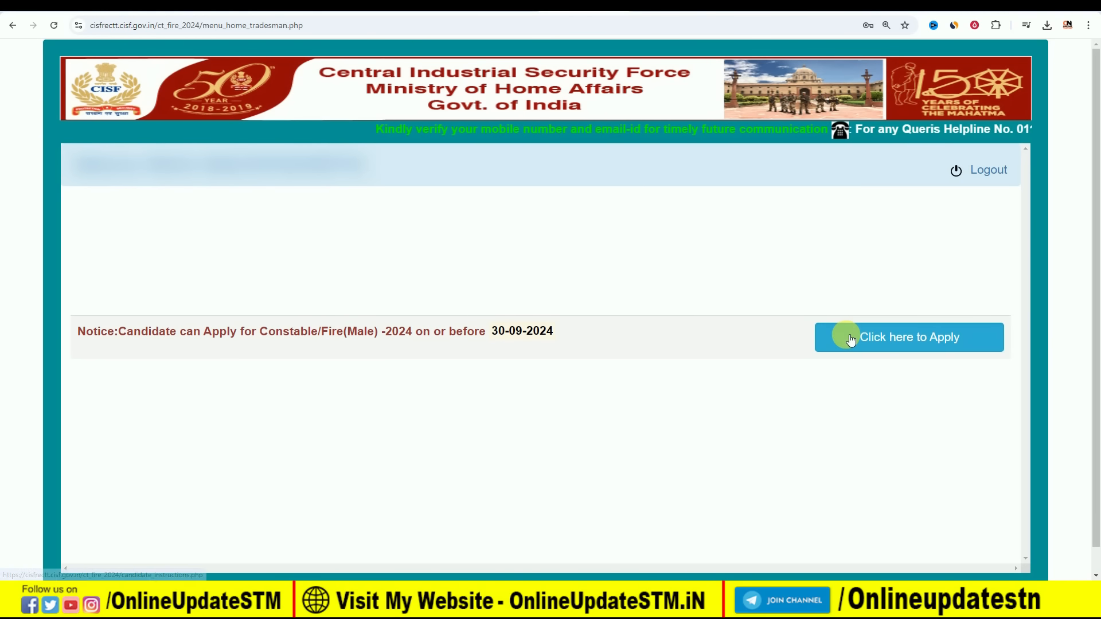
left_click(912, 343)
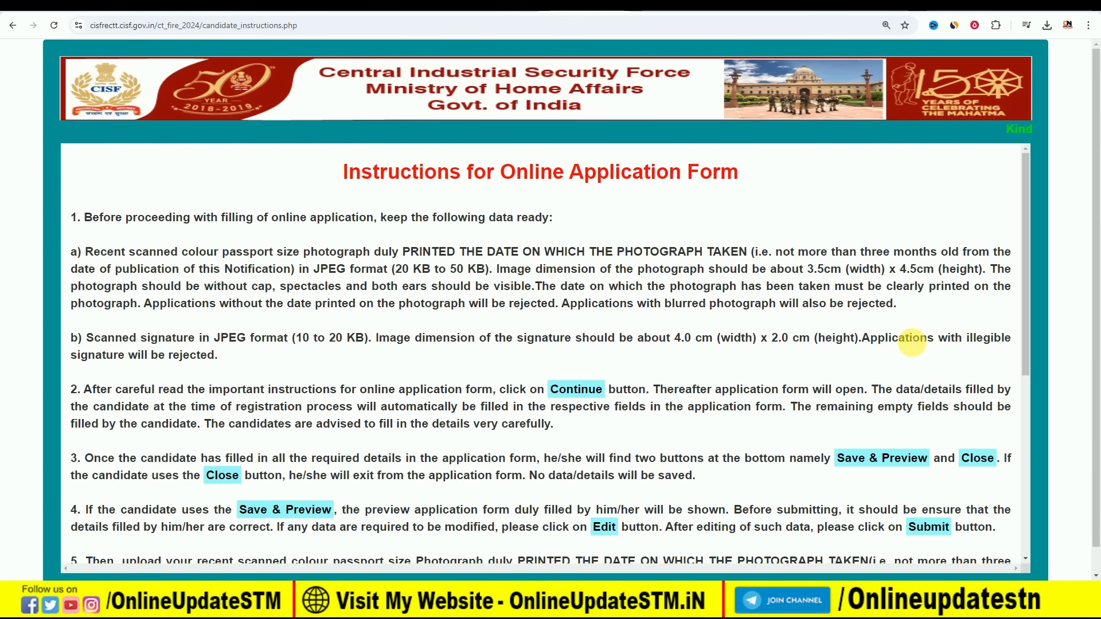
scroll(382, 246, "down", 6)
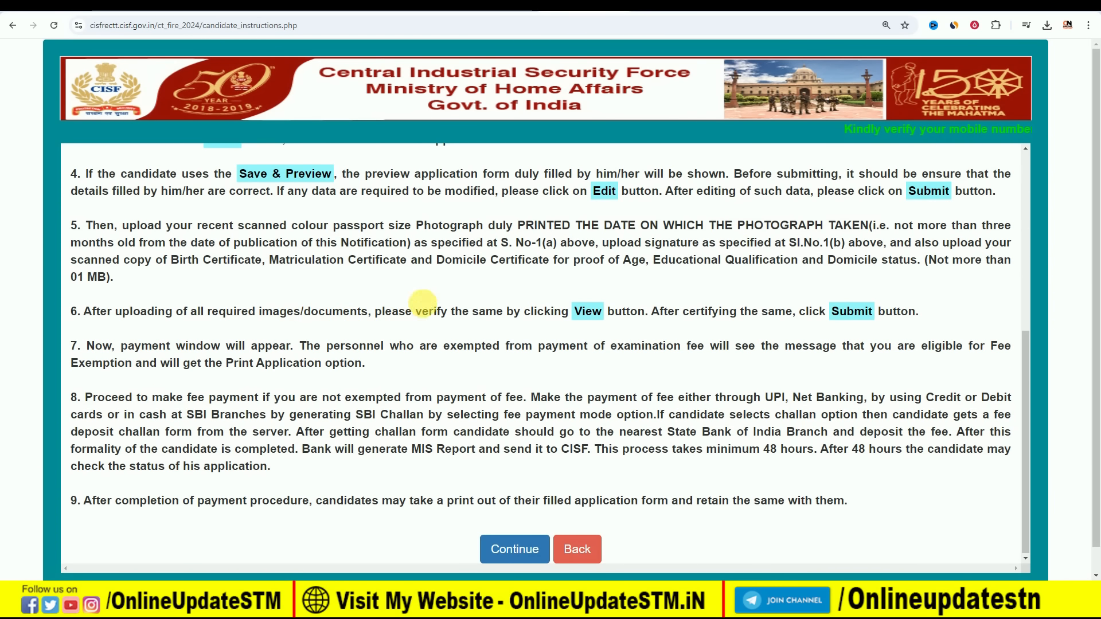
left_click(507, 548)
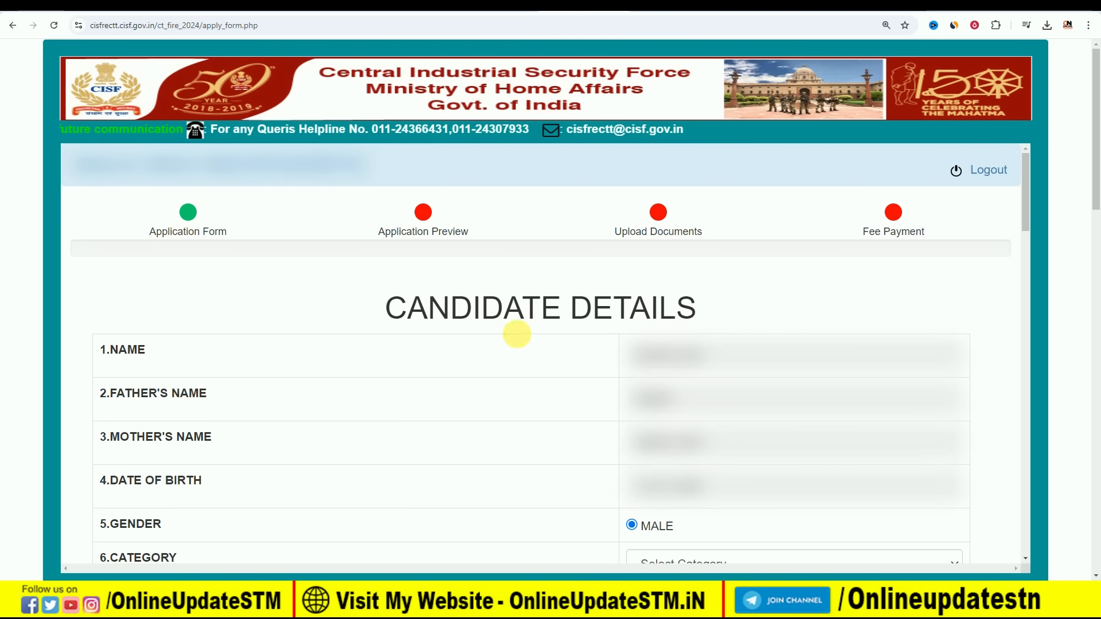
Set the Category to OBC
scroll(635, 343, "down", 2)
scroll(635, 343, "down", 1)
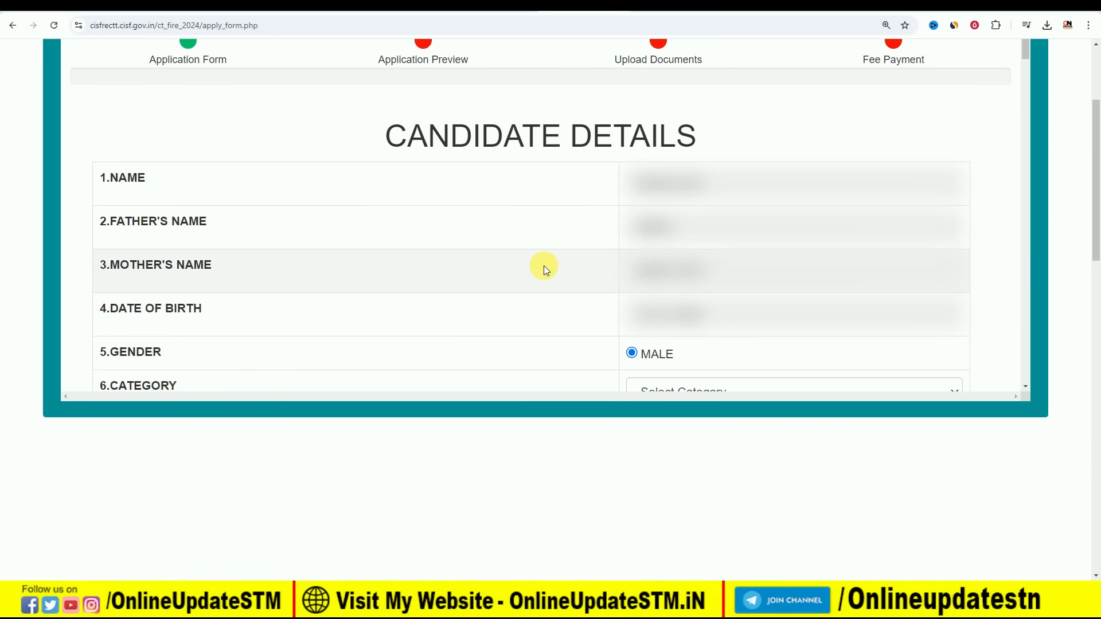
scroll(544, 266, "up", 3)
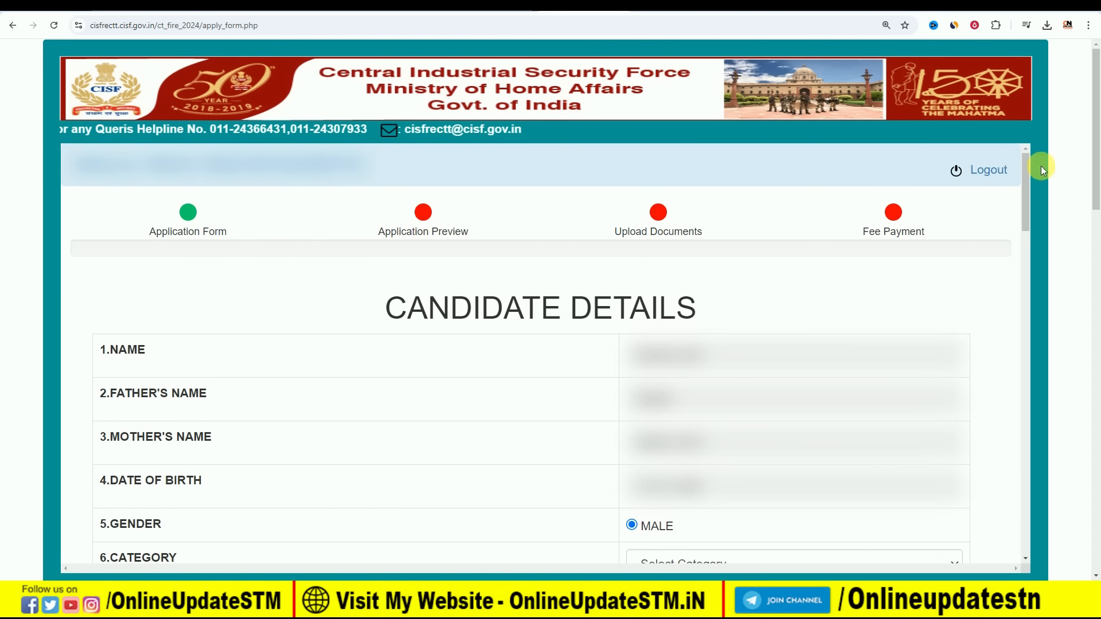
left_click_drag(1026, 177, 1017, 237)
left_click(727, 266)
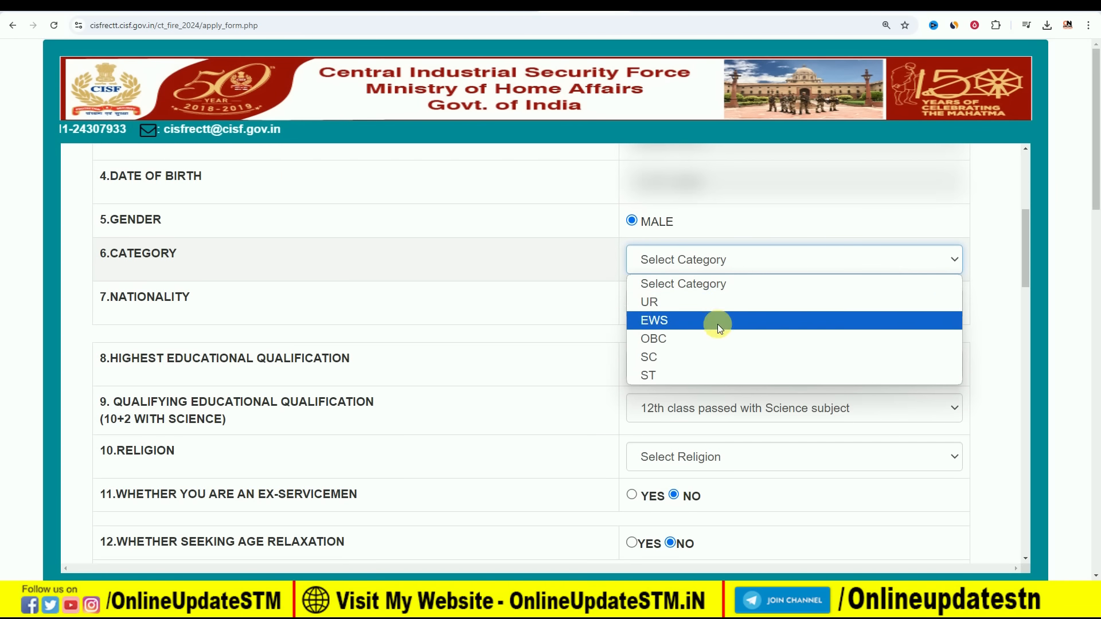
left_click(715, 338)
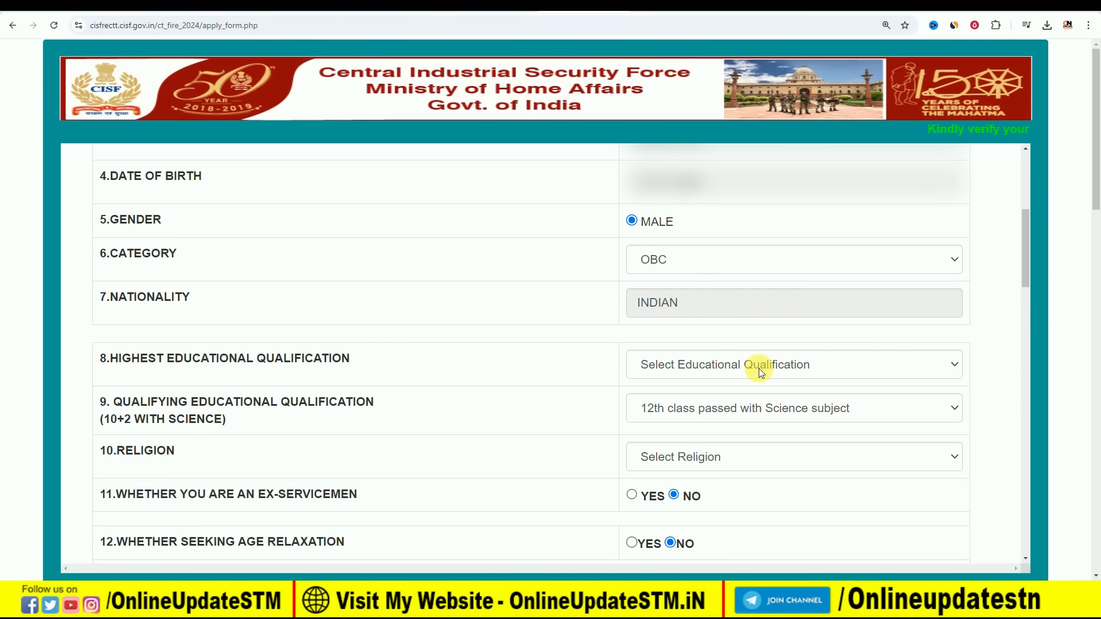
key("ctrl+minus")
Set highest and qualifying qualifications to '12th class passed with Science subject' and religion to Hindu
left_click(867, 315)
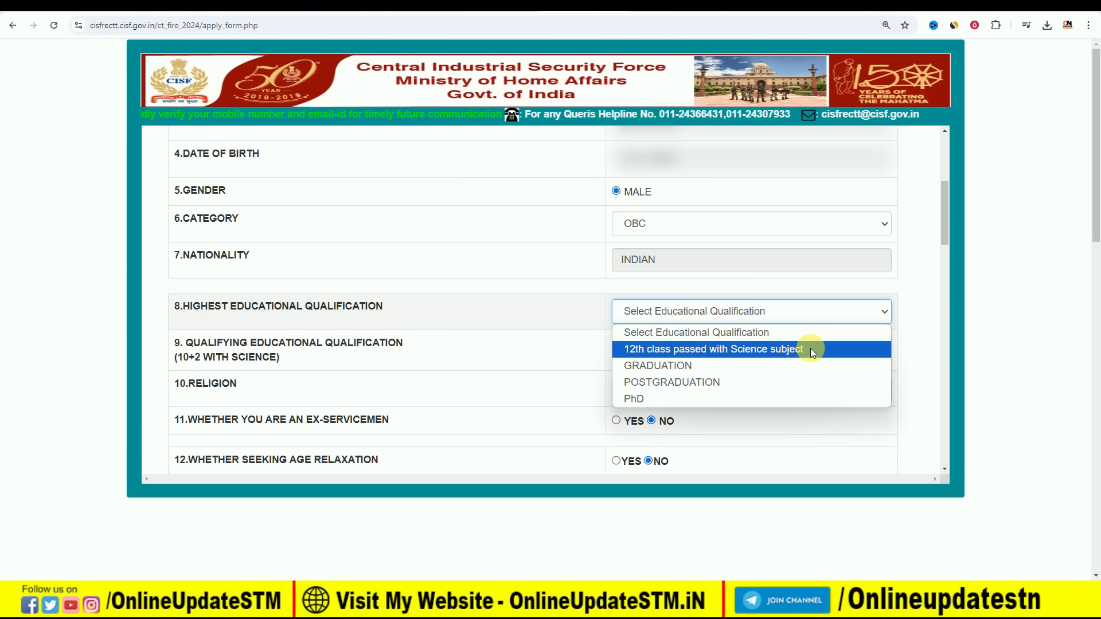
left_click(769, 356)
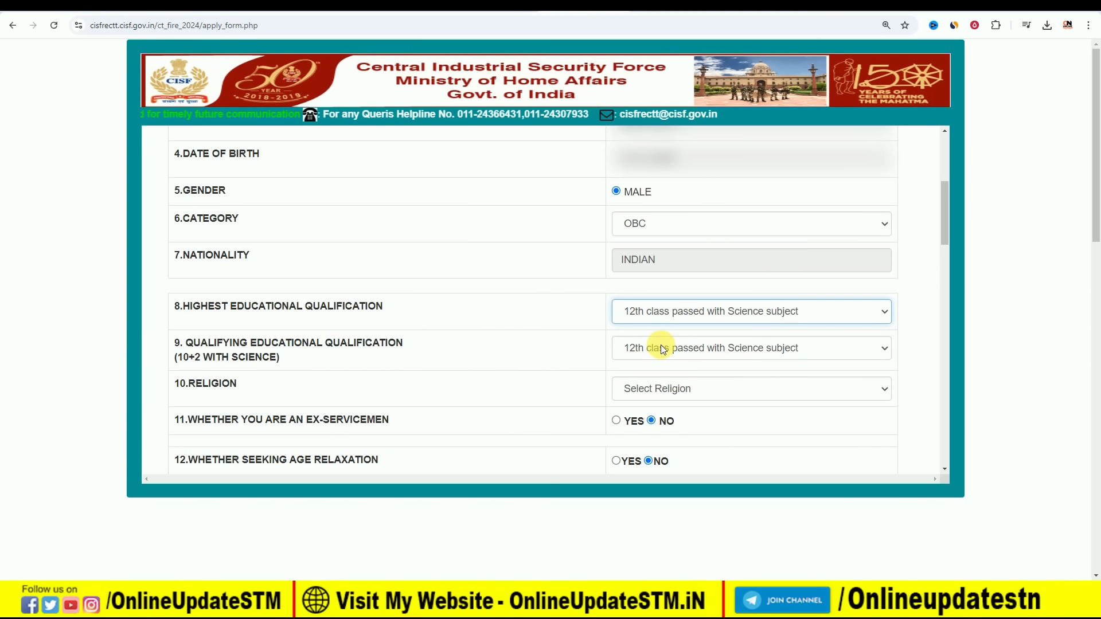
left_click(736, 348)
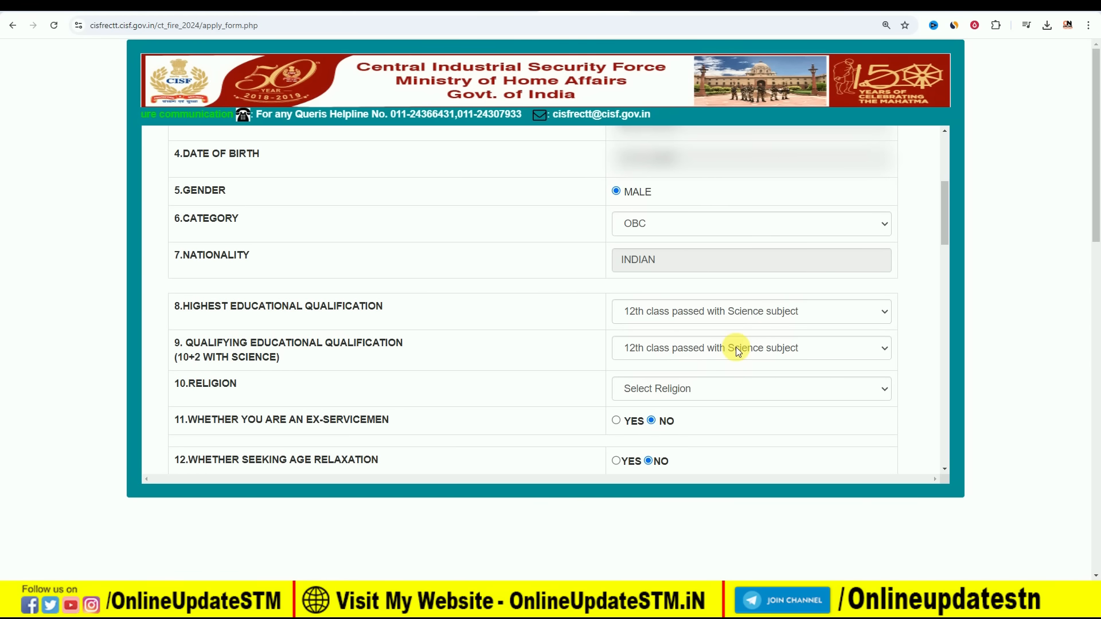
left_click(738, 351)
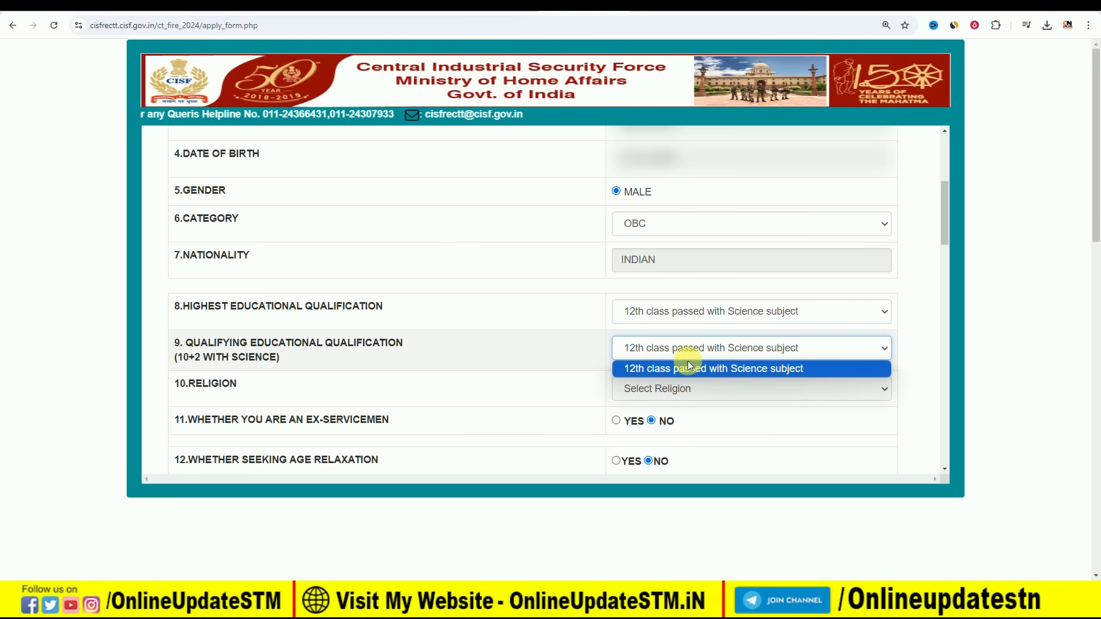
left_click(725, 368)
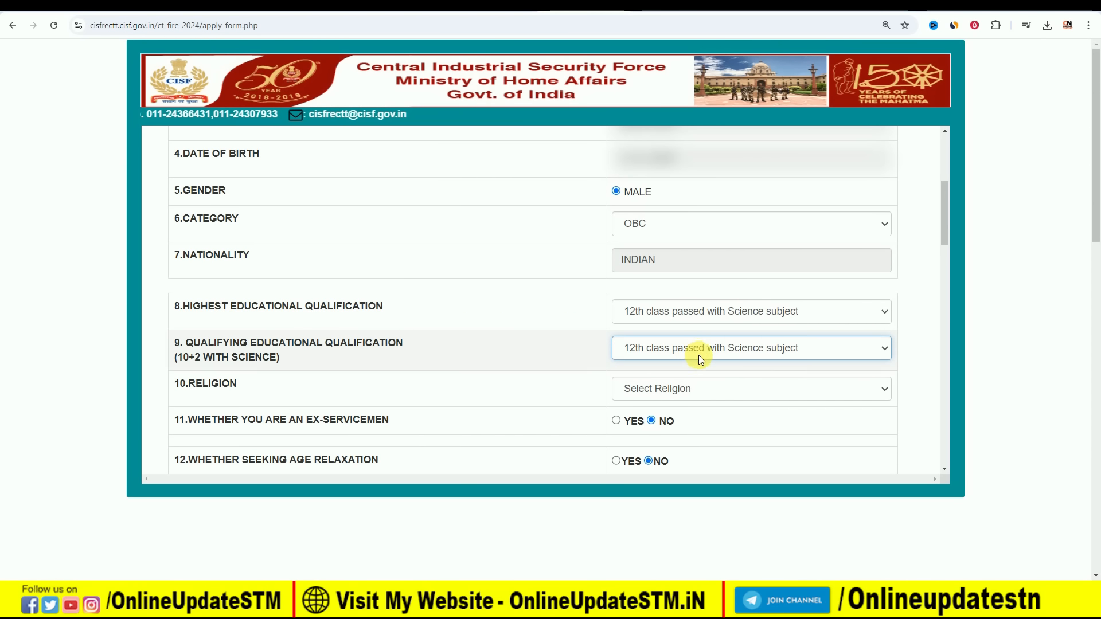
left_click(708, 391)
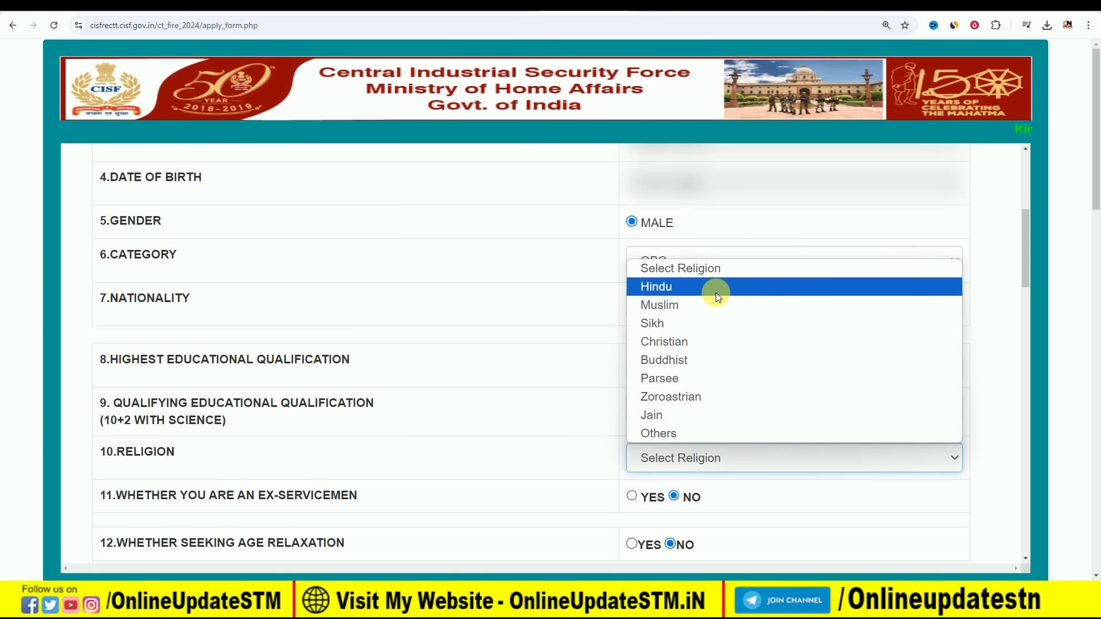
left_click(715, 293)
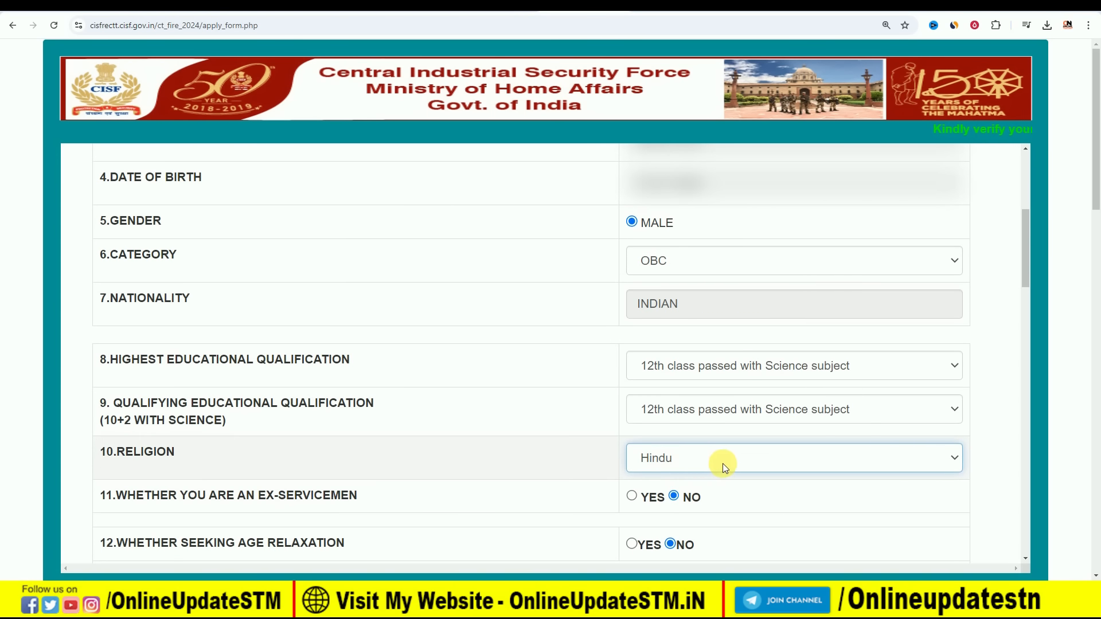
scroll(563, 430, "down", 1)
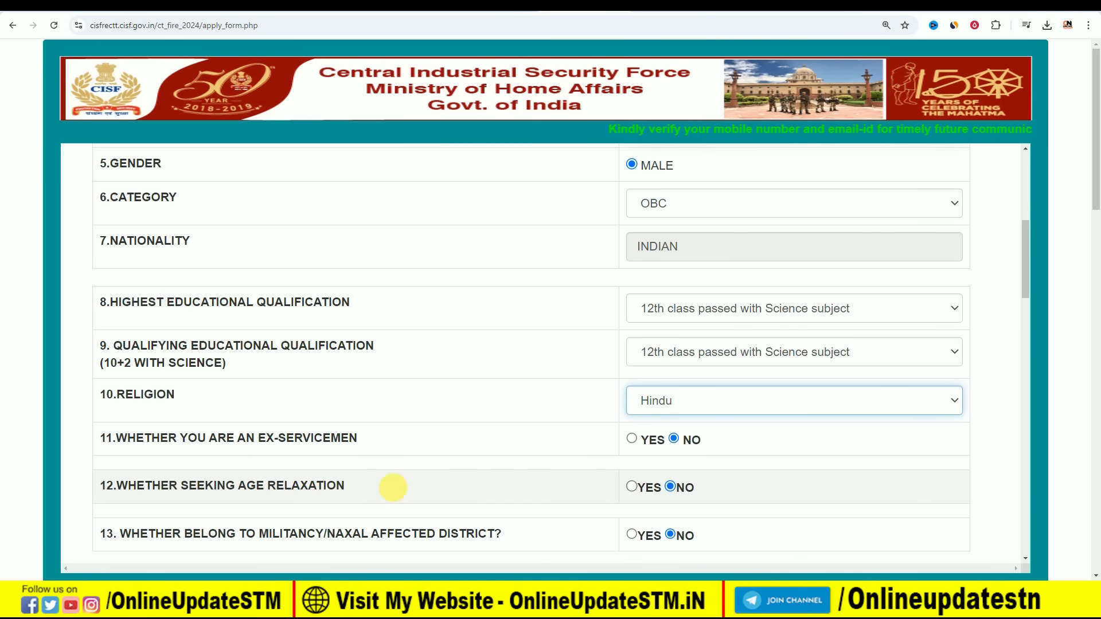
scroll(762, 463, "down", 1)
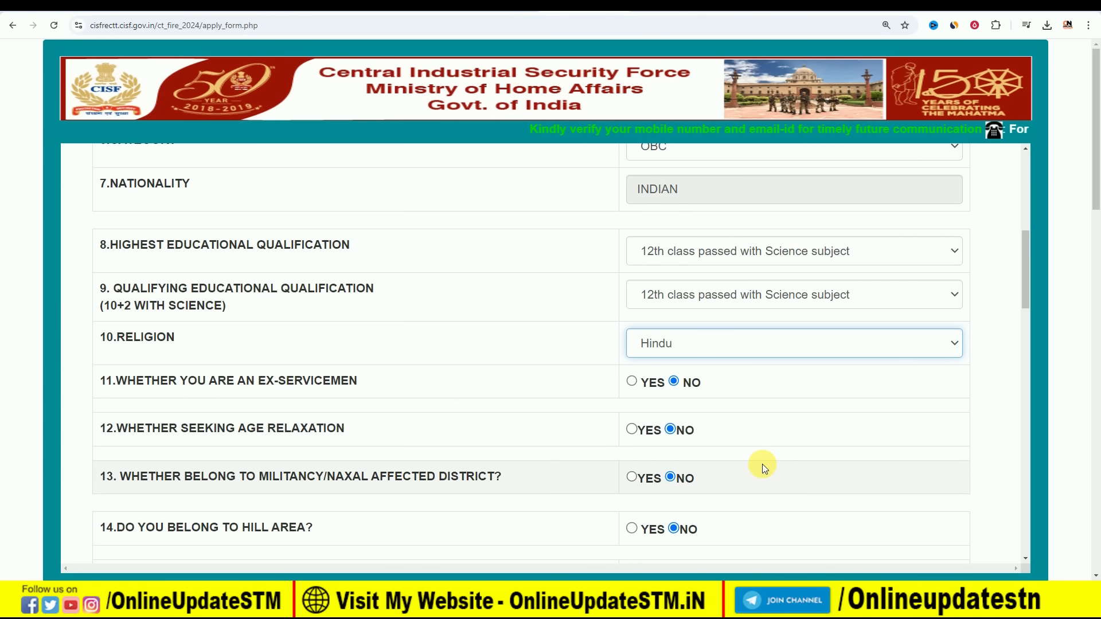
scroll(762, 463, "down", 4)
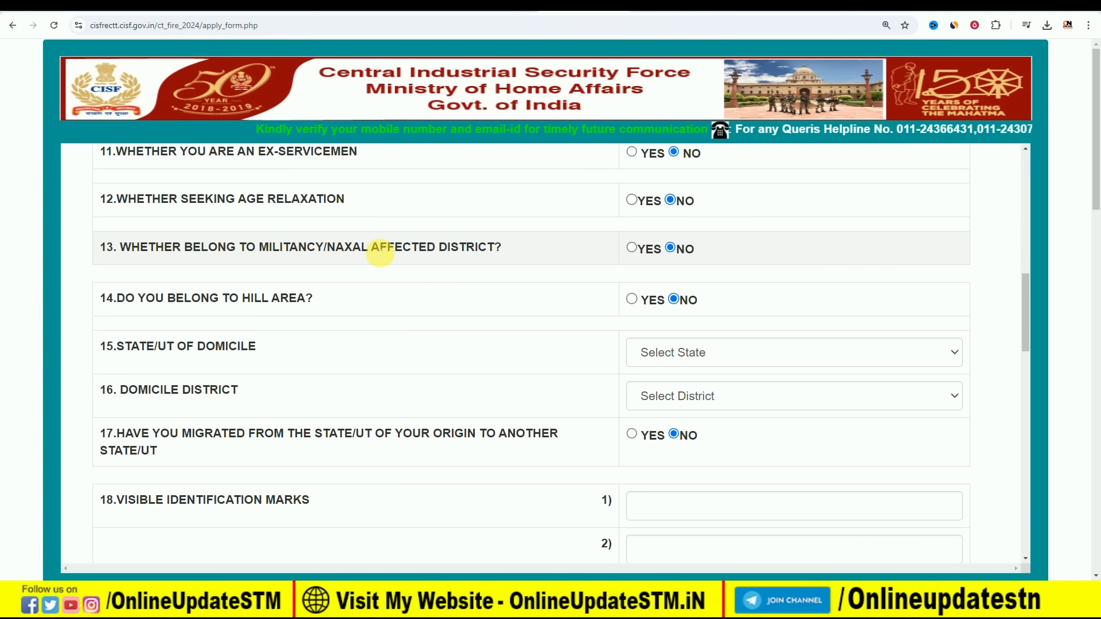
left_click(632, 248)
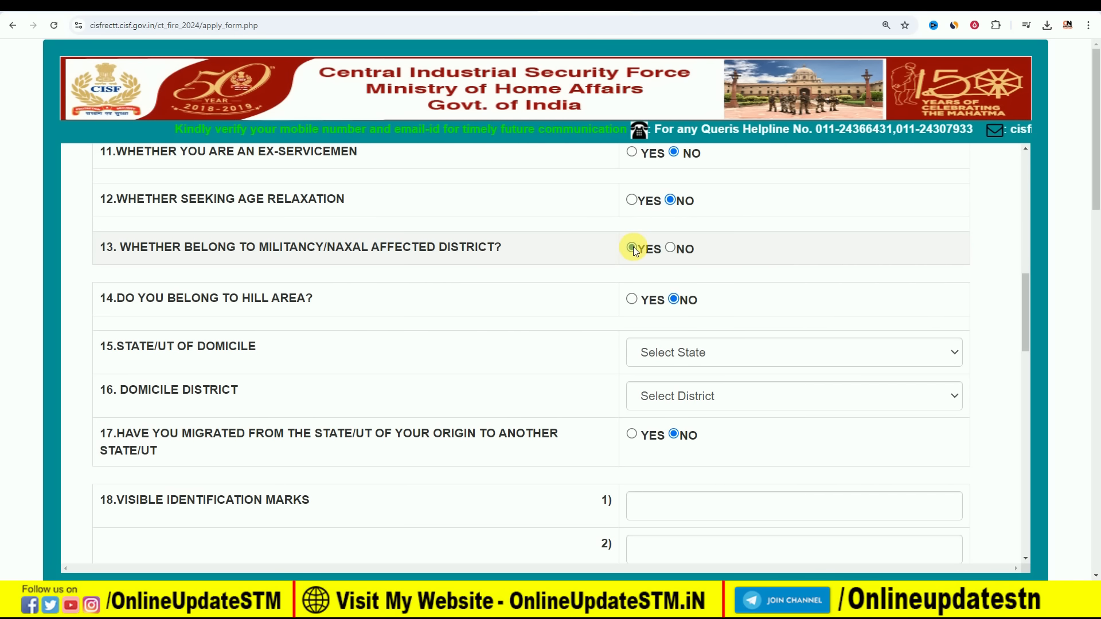
left_click(351, 286)
scroll(252, 138, "down", 1)
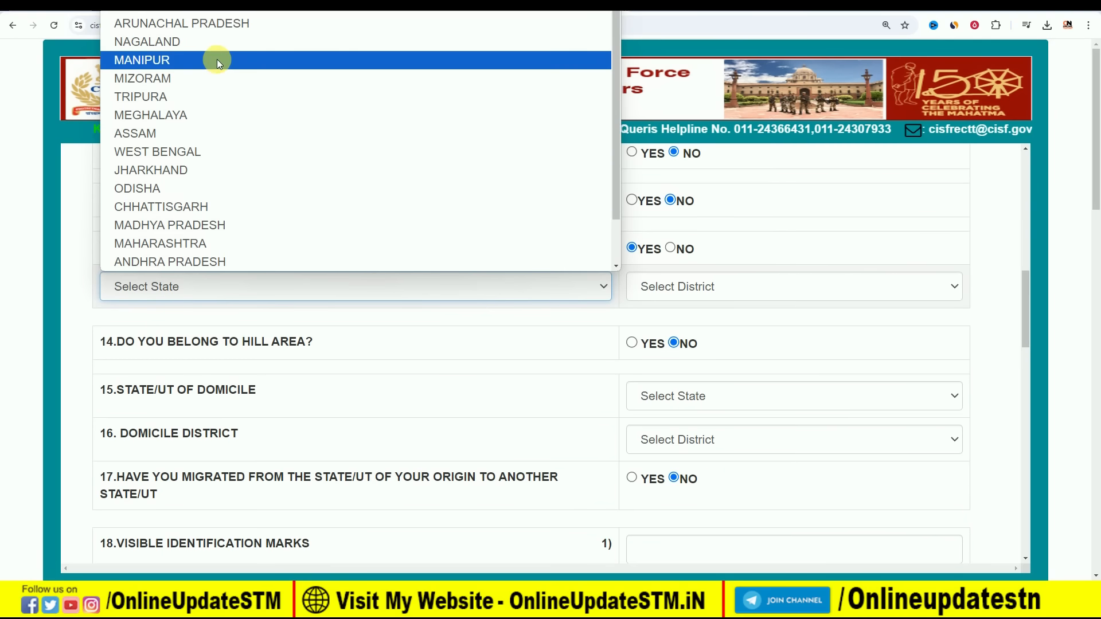
left_click(666, 250)
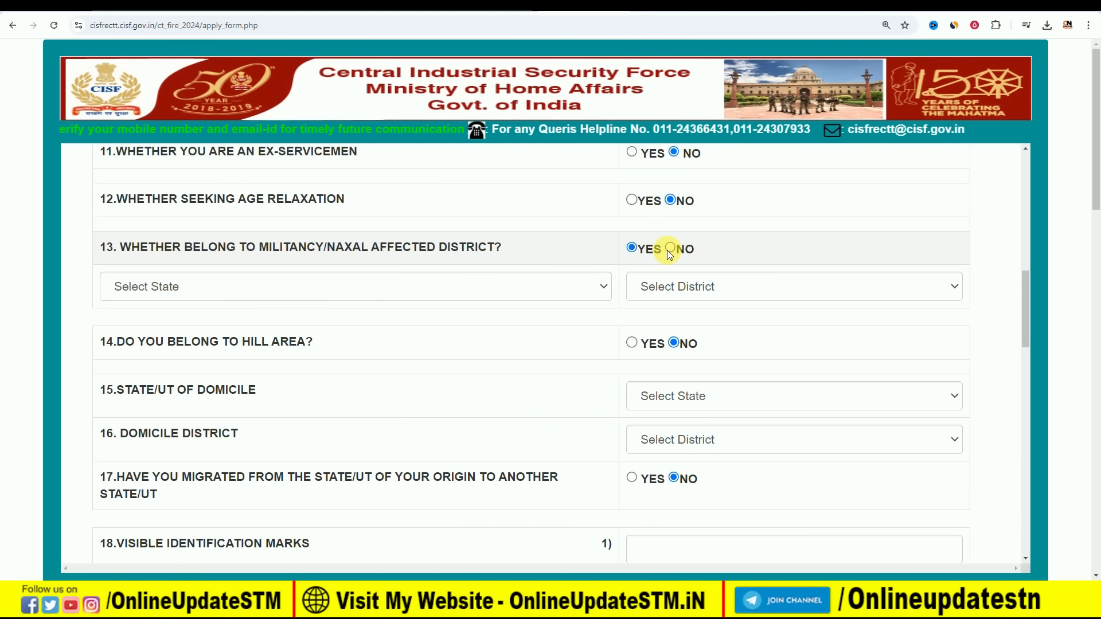
left_click(670, 248)
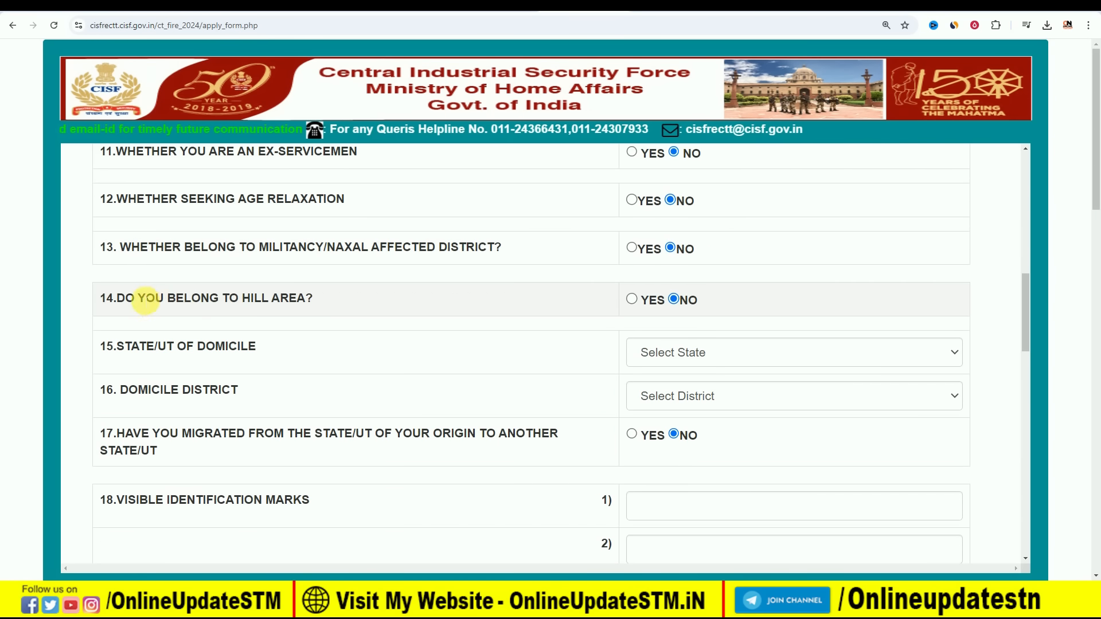
left_click(633, 299)
left_click(684, 341)
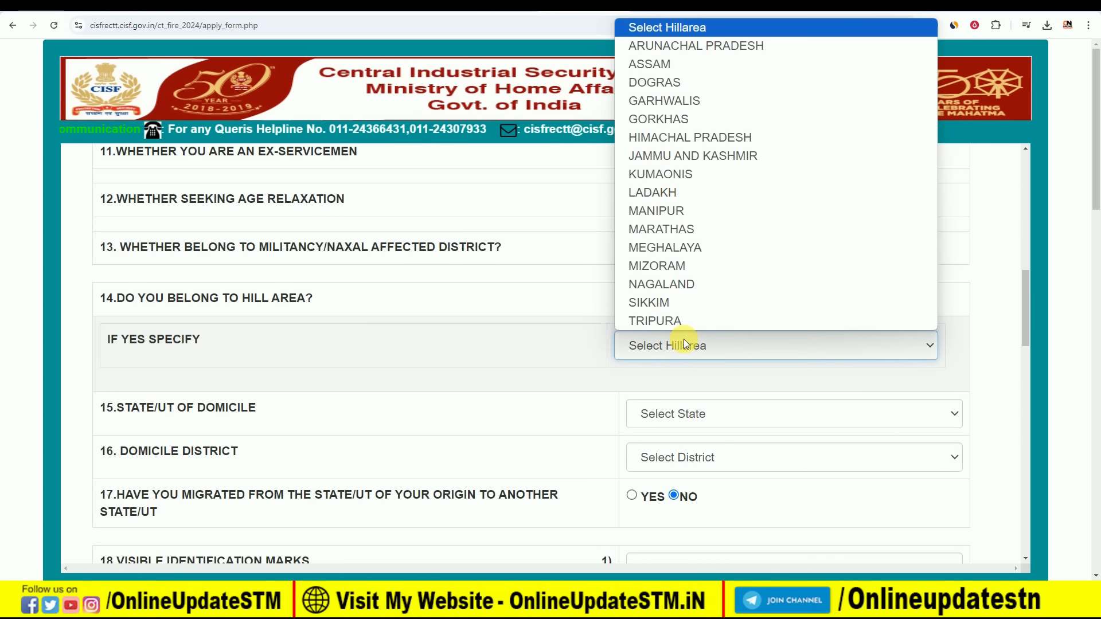
left_click(684, 342)
left_click(673, 299)
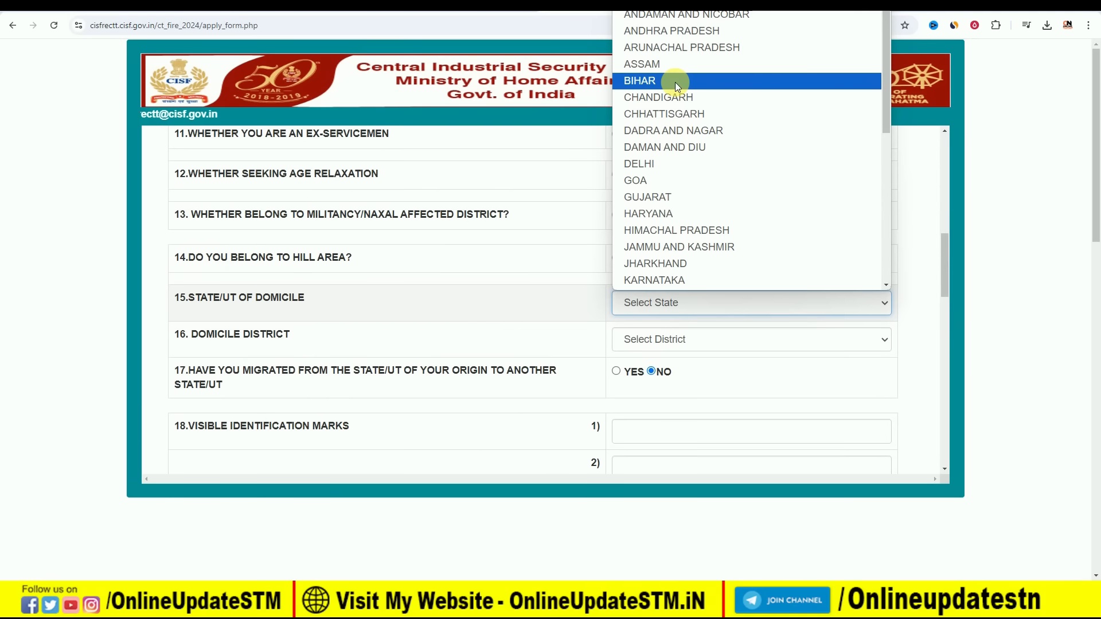
Set the state of domicile to BIHAR with district SITAMARHI
left_click(676, 82)
left_click(837, 340)
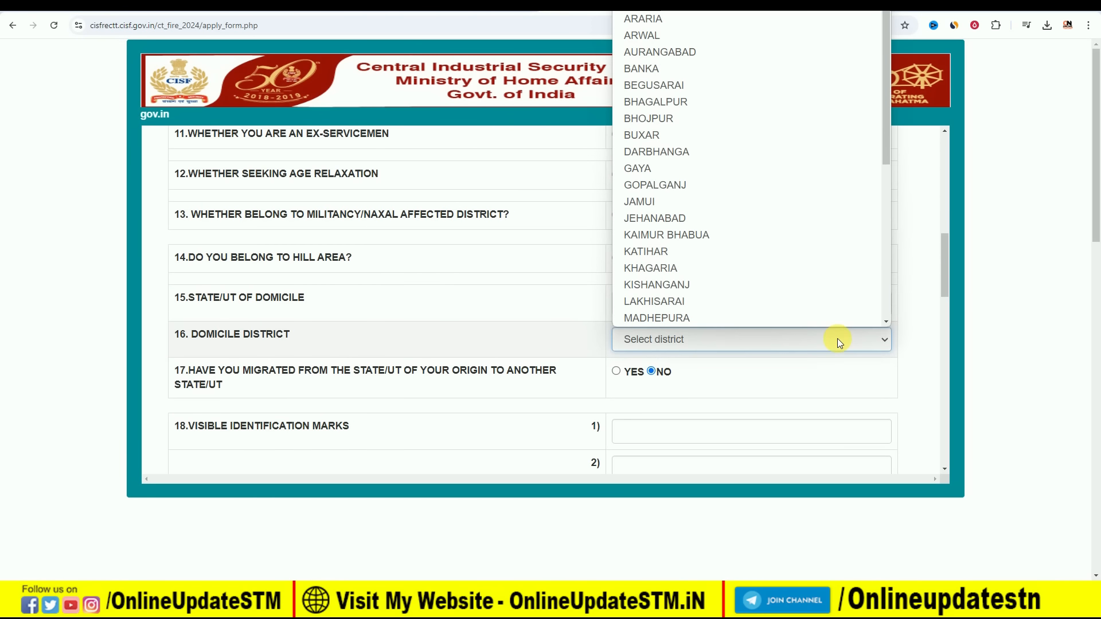
scroll(736, 217, "down", 5)
left_click(693, 268)
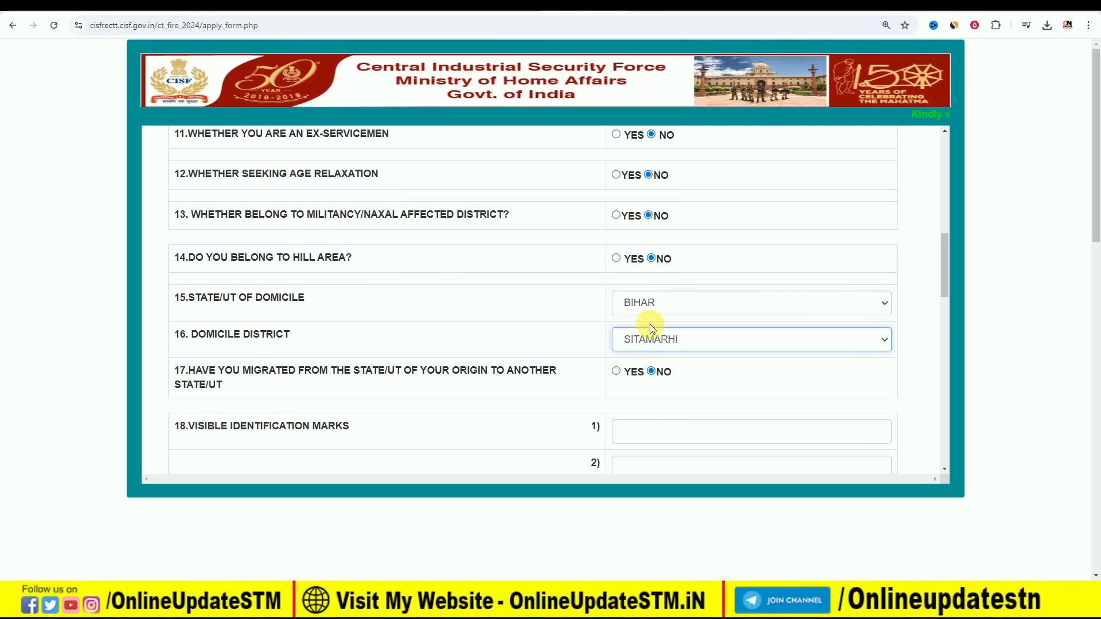
key("ctrl+plus")
key("ctrl+plus")
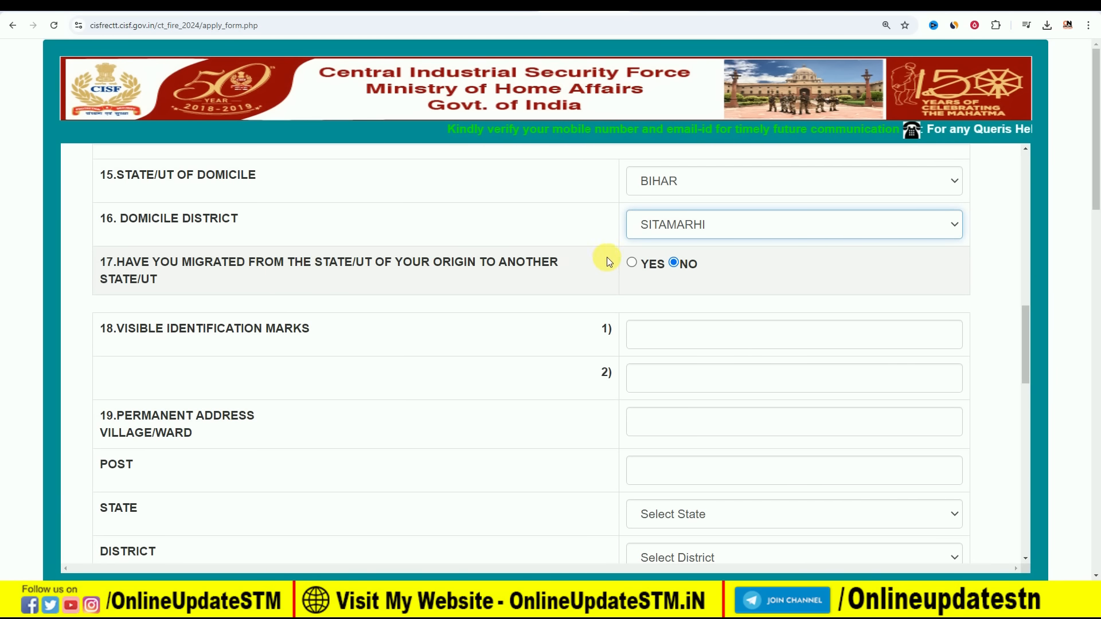
After briefly trying YES and the origin-state options, answer NO to the migration question
left_click(632, 263)
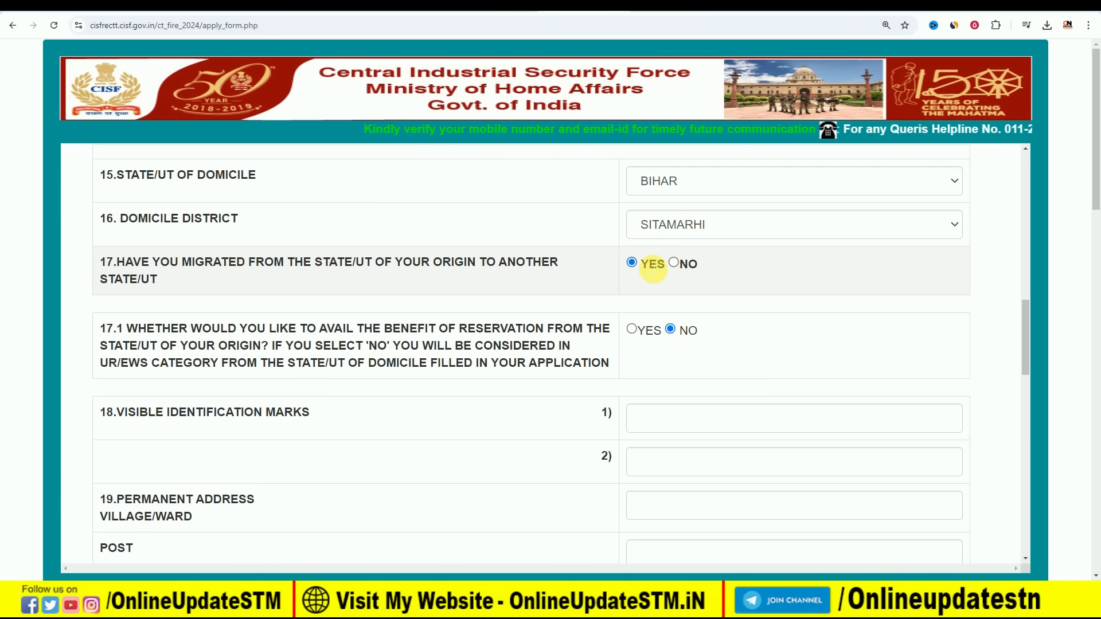
left_click(674, 262)
left_click(632, 263)
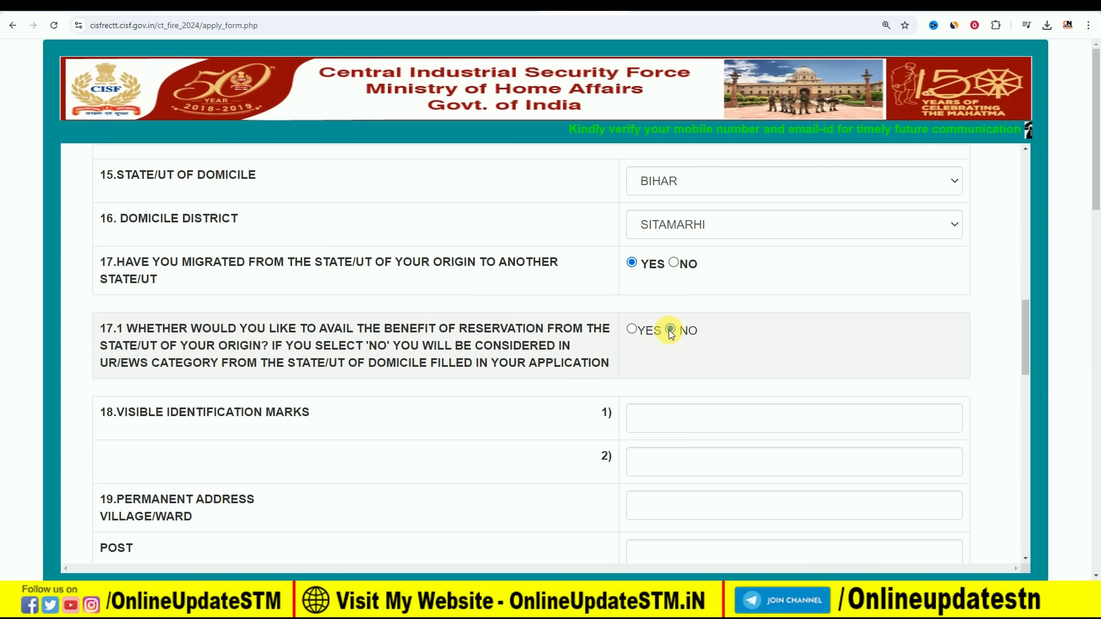
left_click(632, 329)
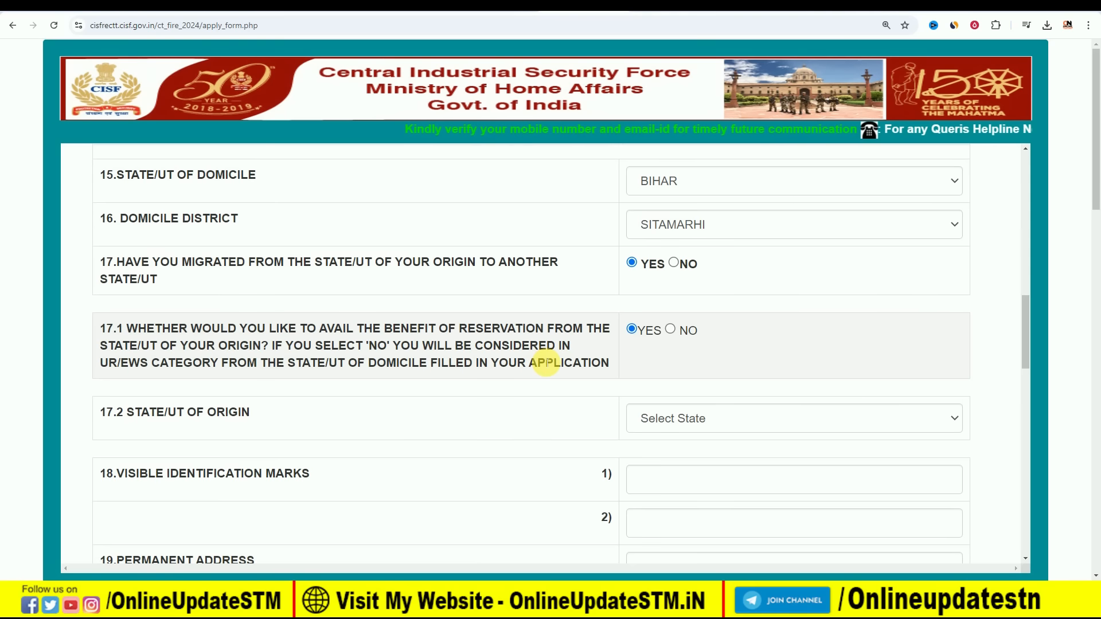
left_click(675, 419)
left_click(675, 419)
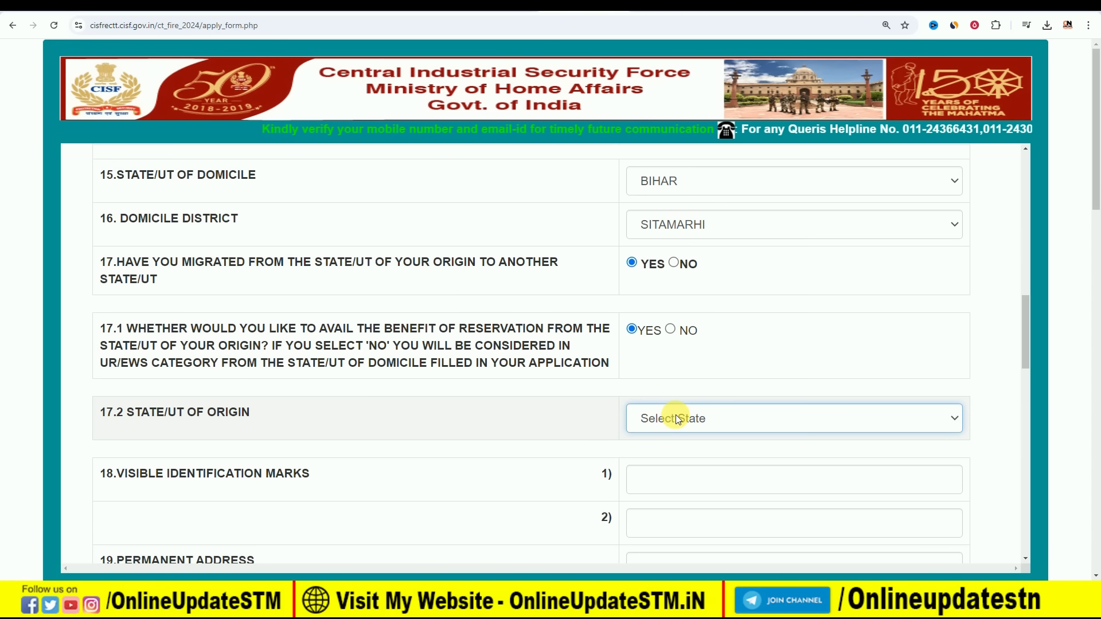
left_click(674, 263)
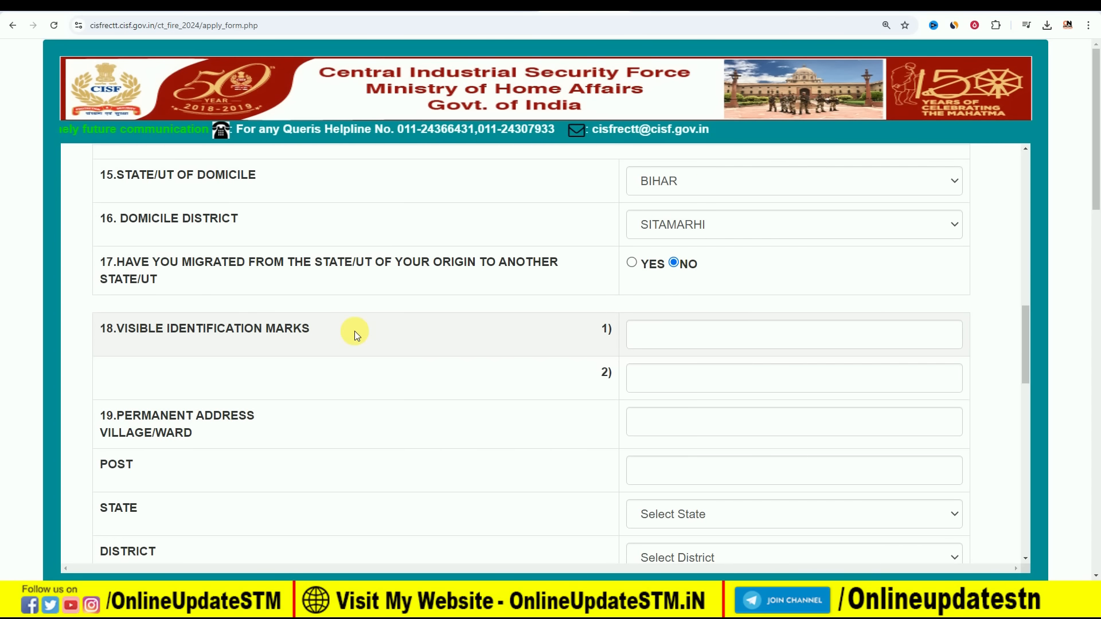
Enter NO MARK as identification mark 1
left_click(657, 341)
left_click(711, 369)
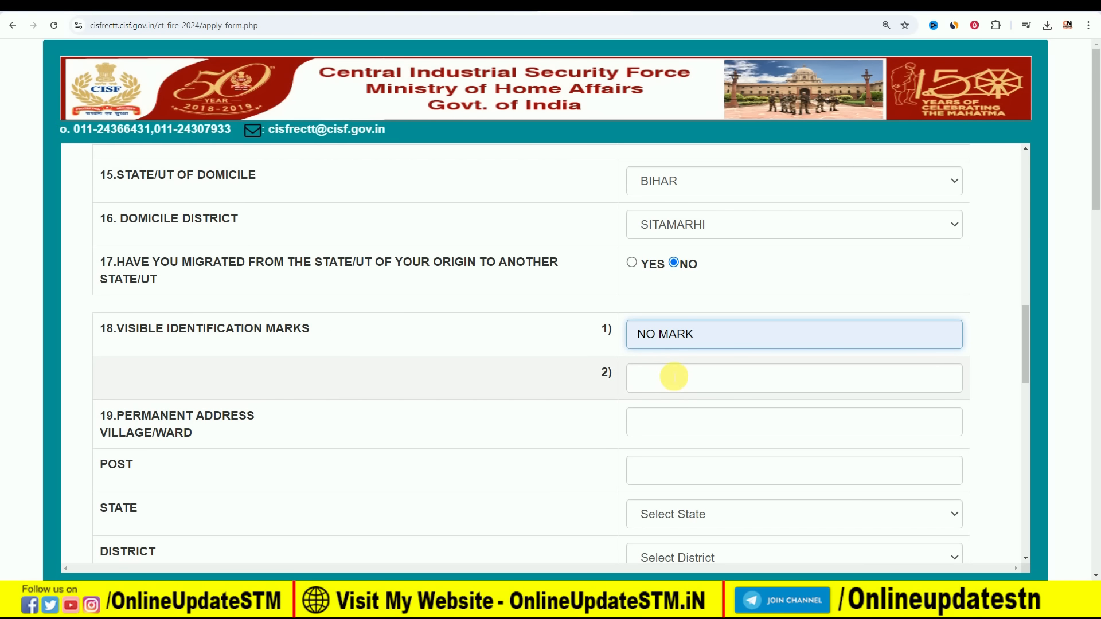
scroll(463, 383, "down", 2)
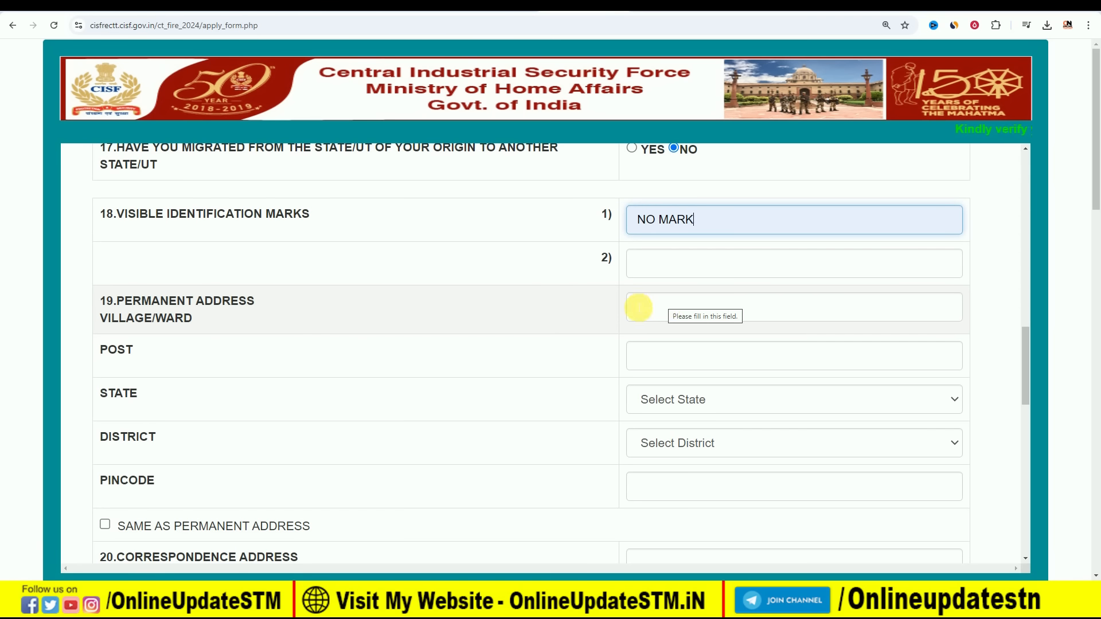
Fill the permanent address with village VILL and post office PO
left_click(657, 311)
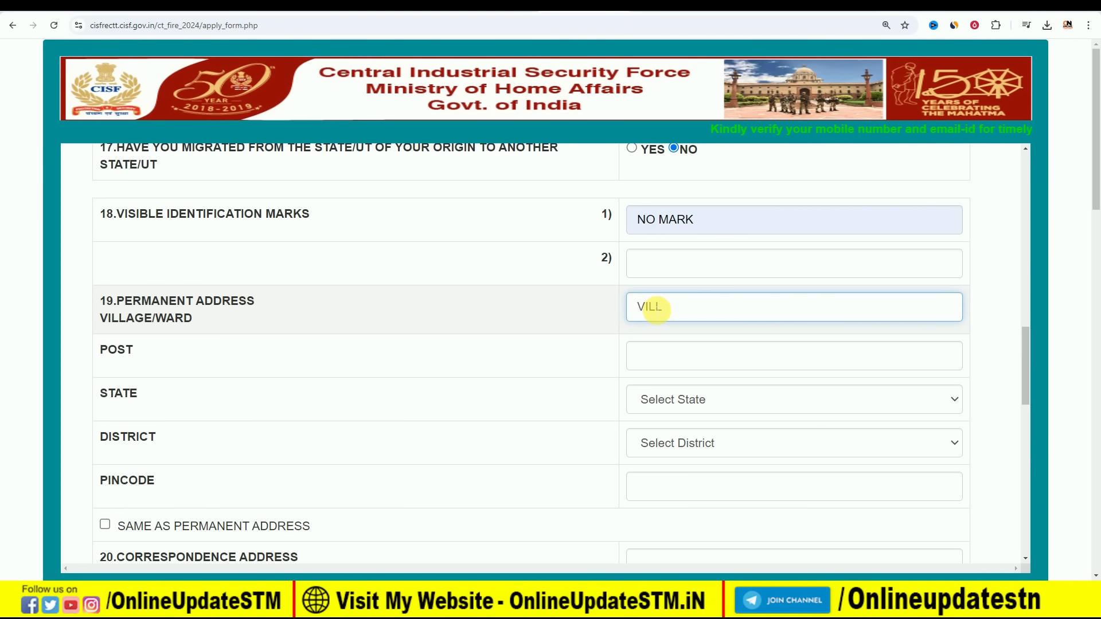
key("Tab")
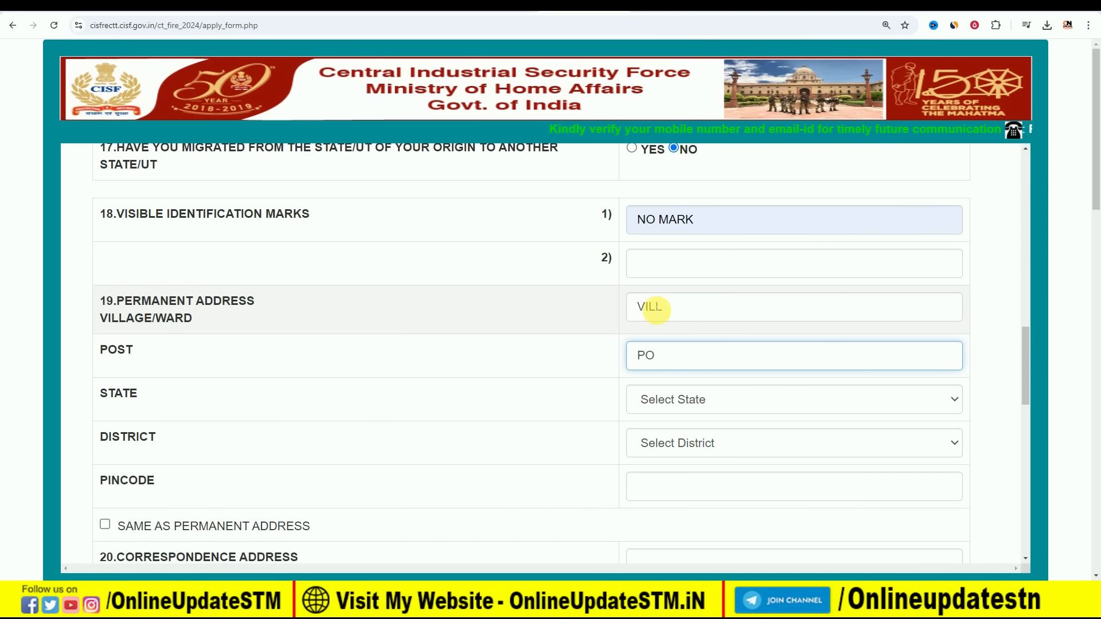
left_click(741, 406)
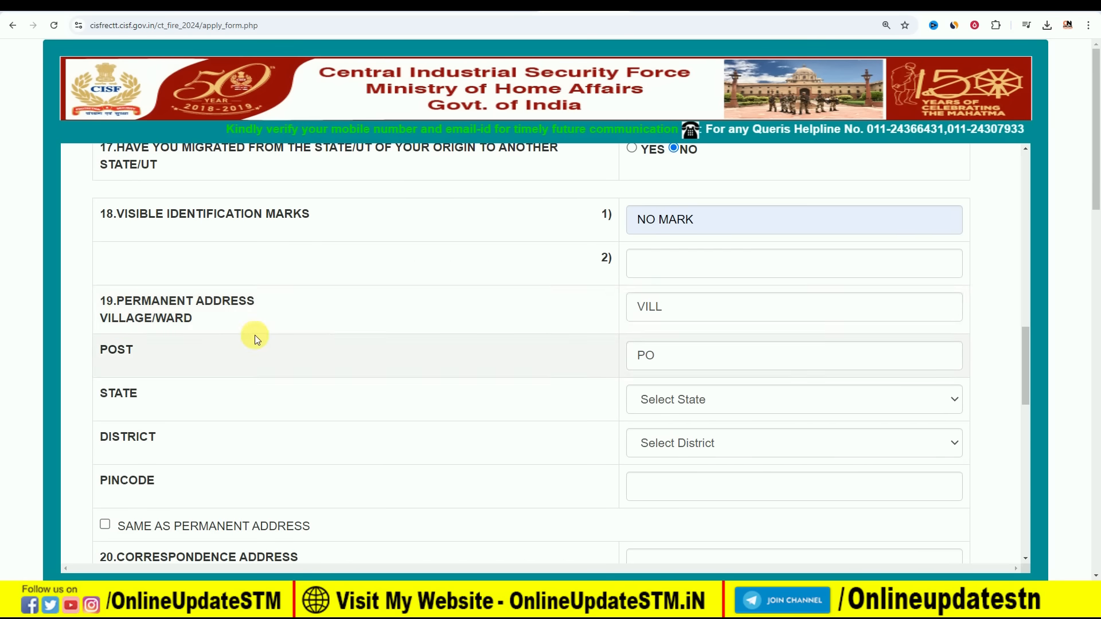
scroll(253, 337, "down", 2)
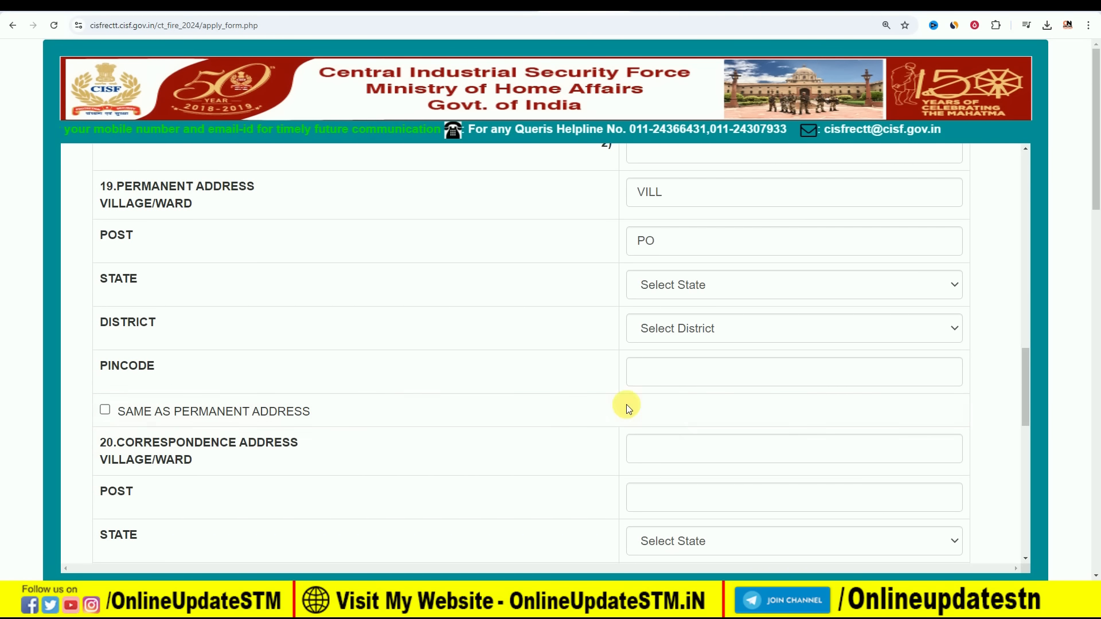
scroll(627, 408, "down", 3)
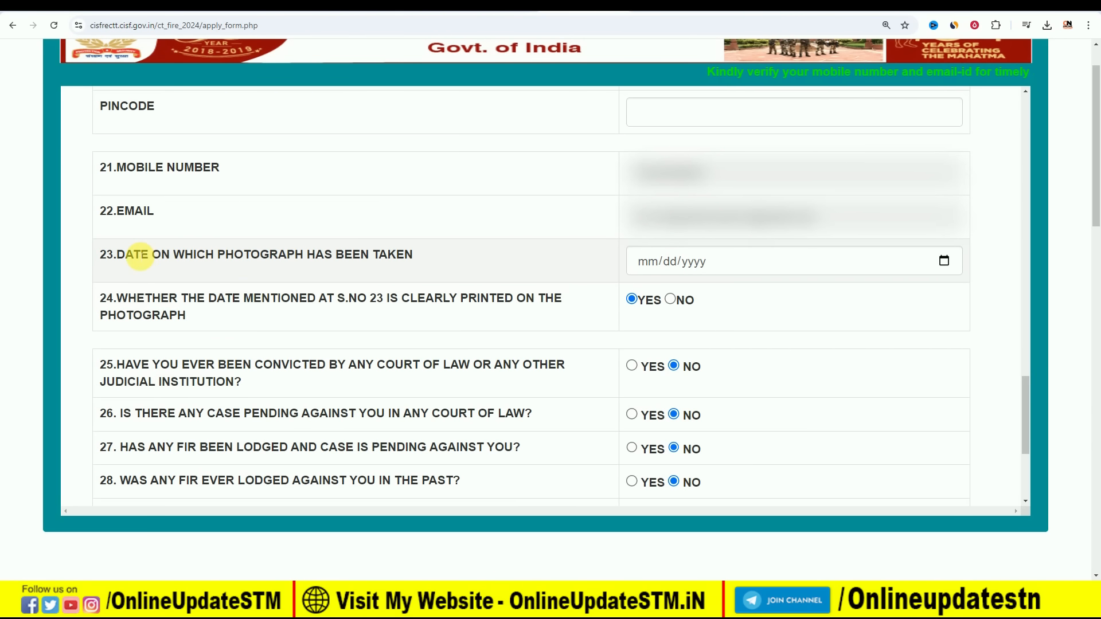
Pick 22 August 2024 (08/22/2024) from the calendar as the photograph date
left_click(944, 261)
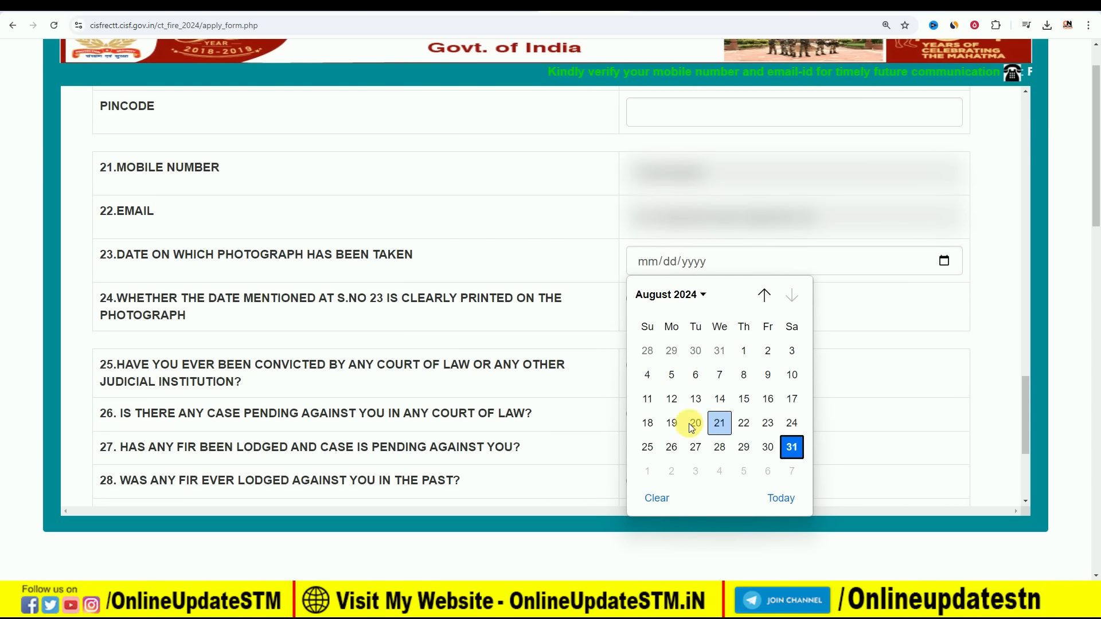
left_click(744, 422)
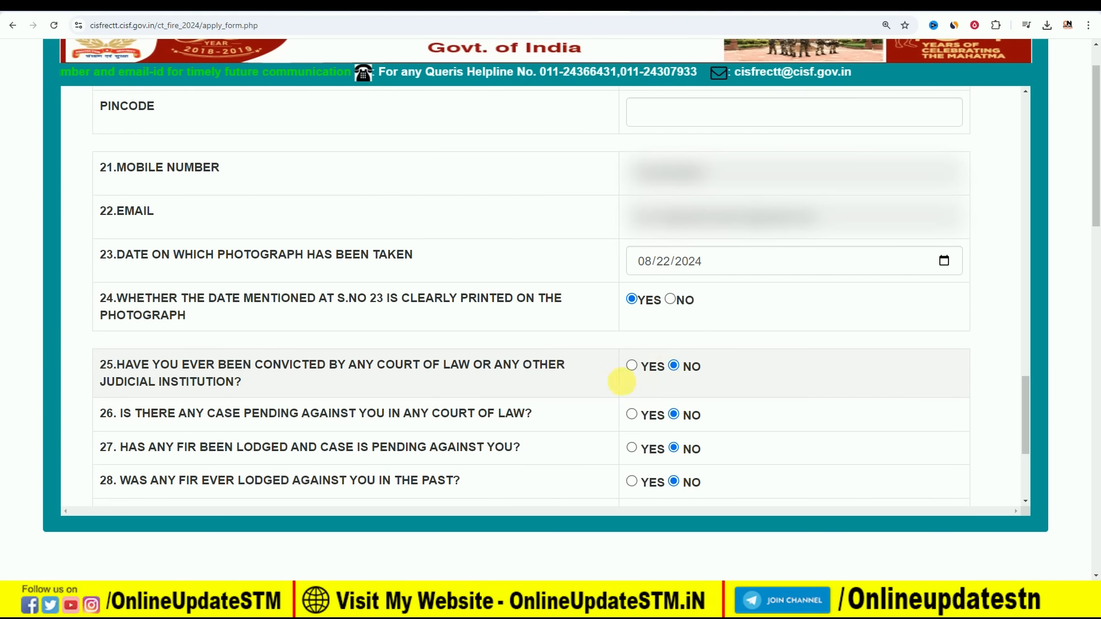
left_click_drag(1024, 405, 1024, 429)
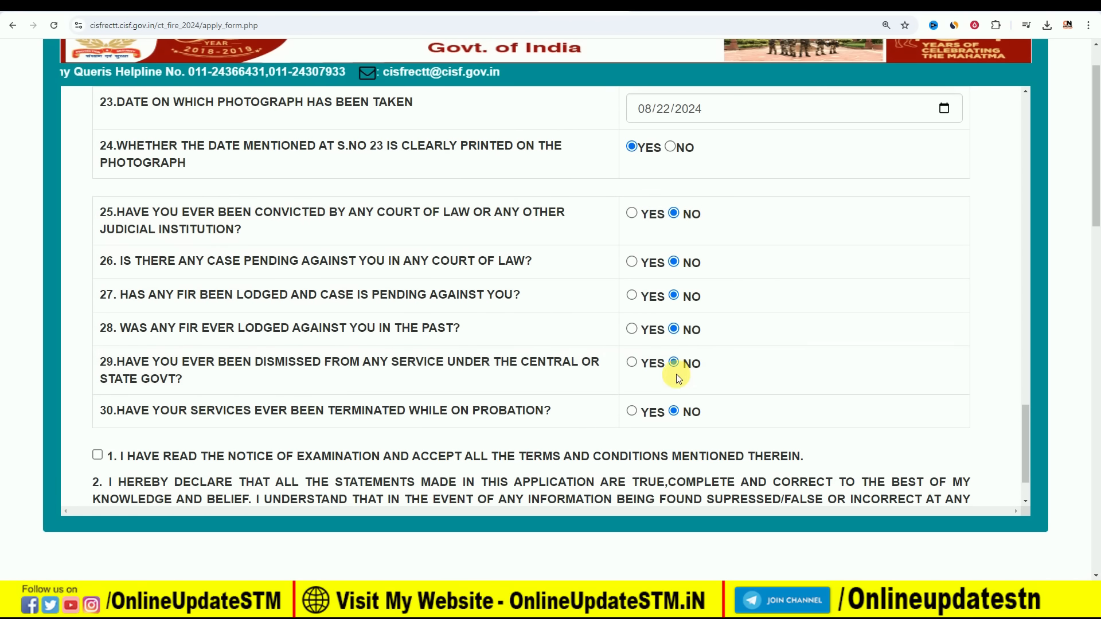
scroll(393, 339, "down", 2)
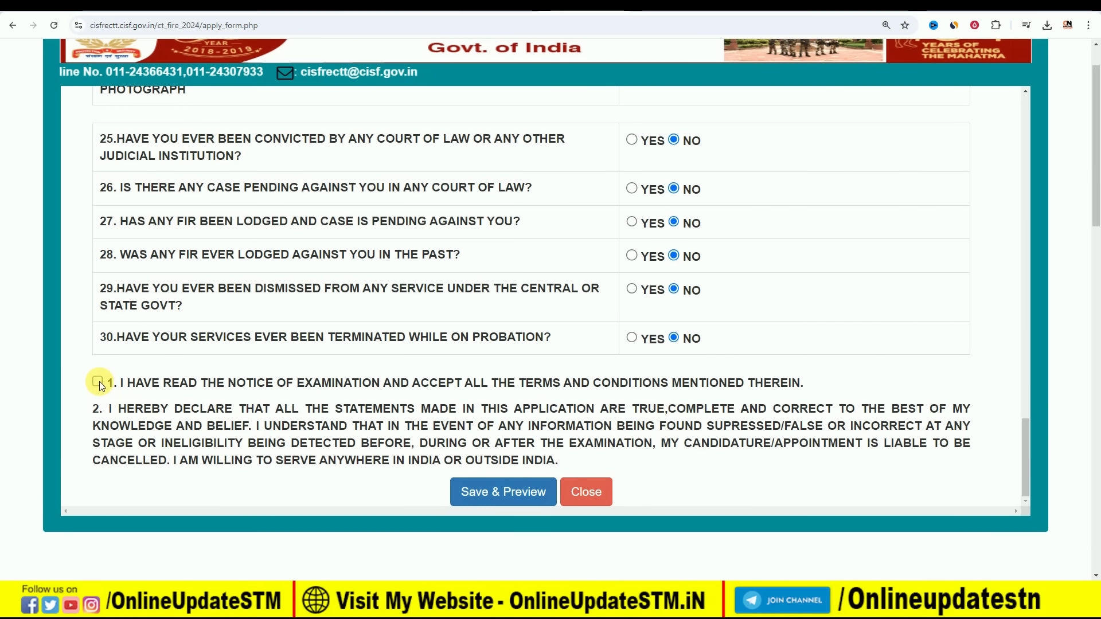
Accept the terms, save and preview, then confirm all details and request final submission
left_click(98, 382)
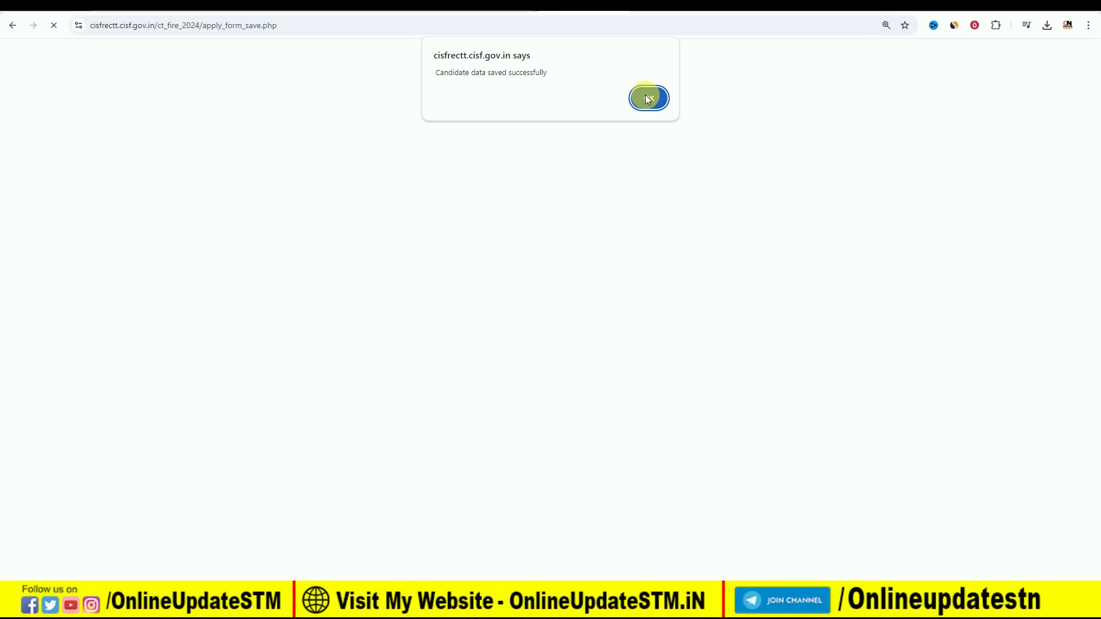
left_click(648, 98)
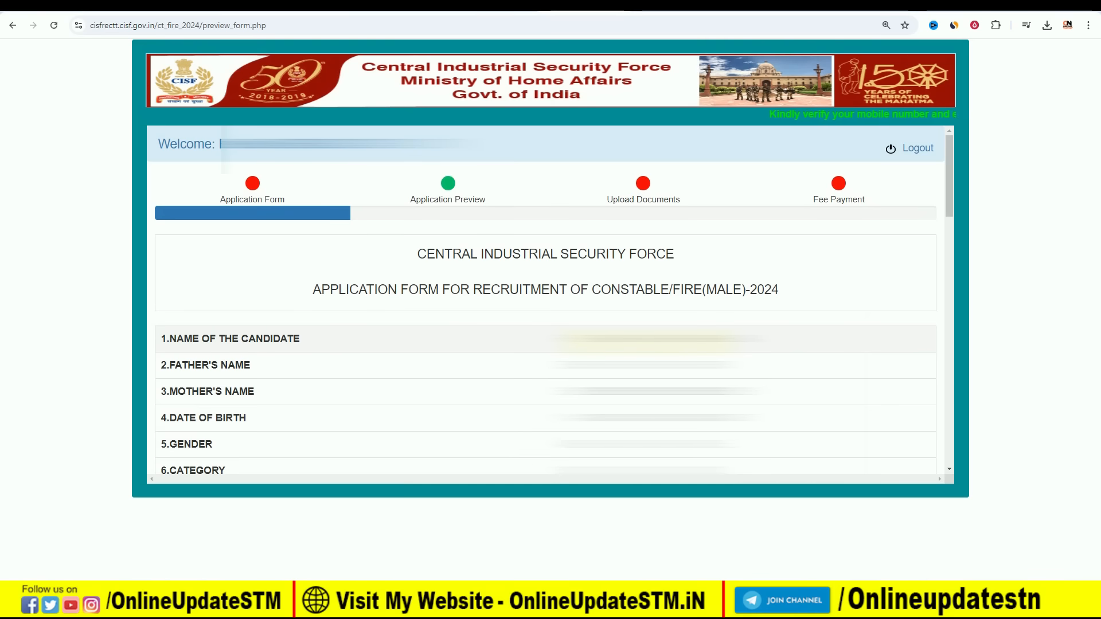
scroll(522, 144, "down", 15)
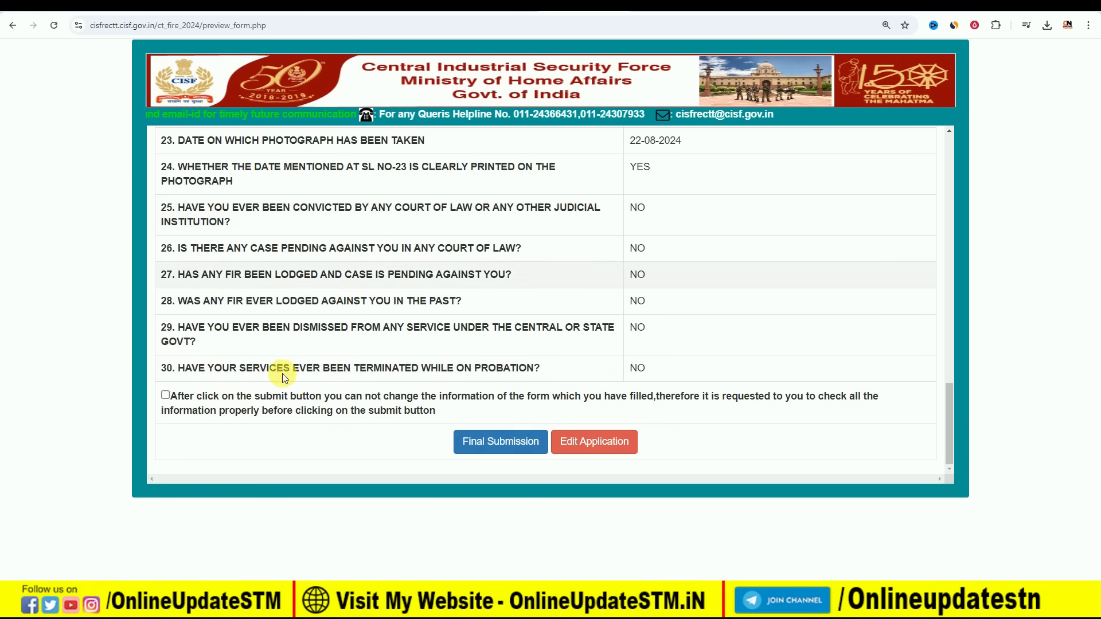
left_click(165, 396)
left_click(488, 447)
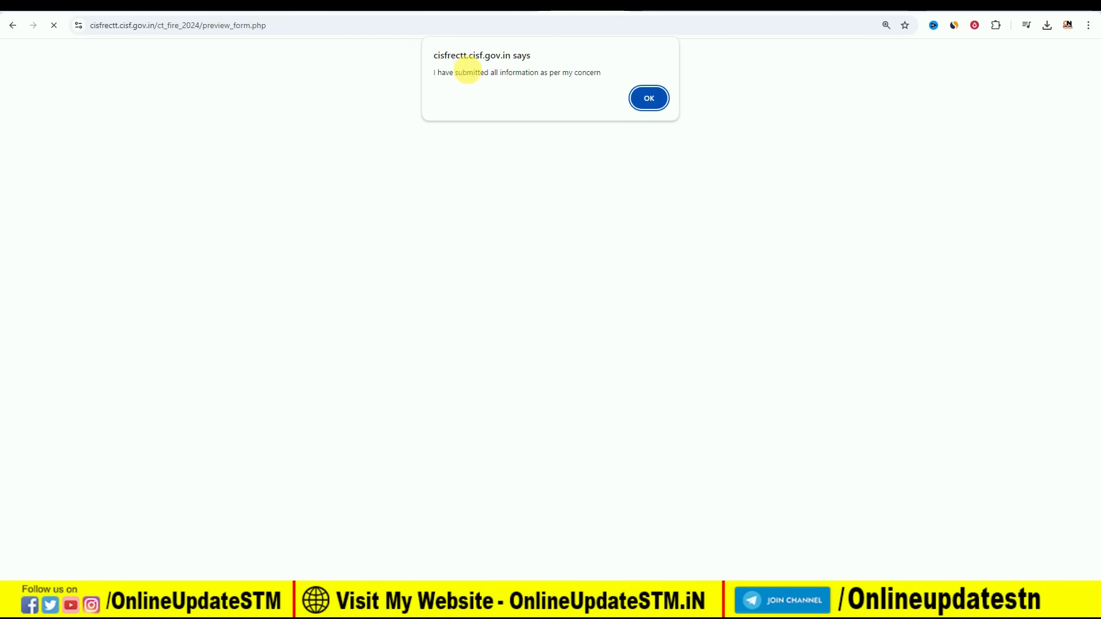
Confirm the final submission alert to reach the Upload Documents page
left_click(649, 98)
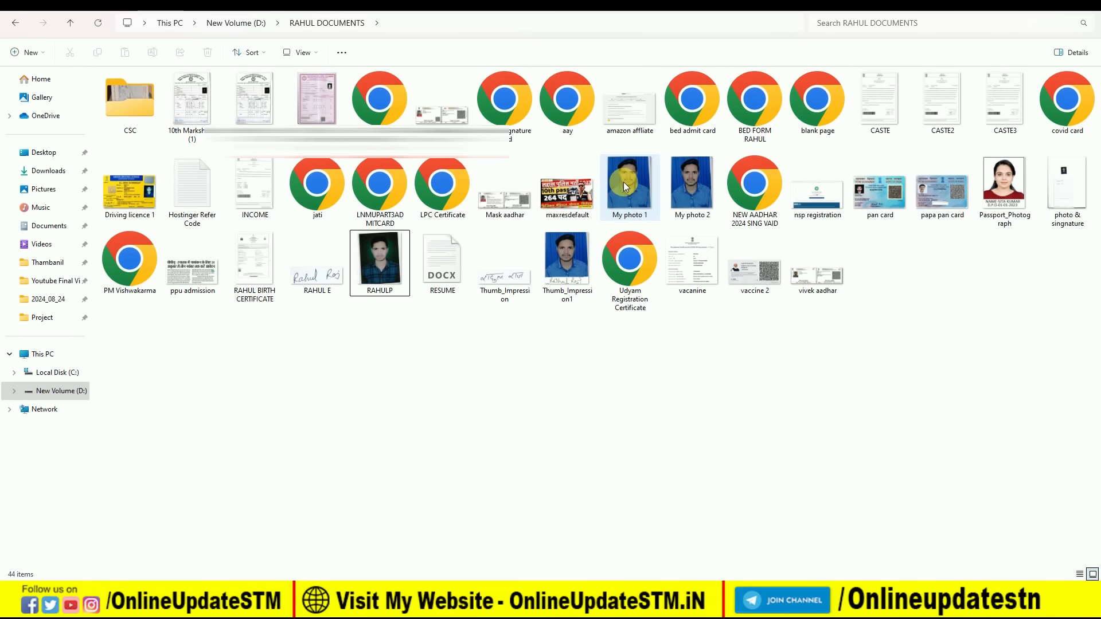
Open the My photo 1 image in Paint from File Explorer
right_click(623, 181)
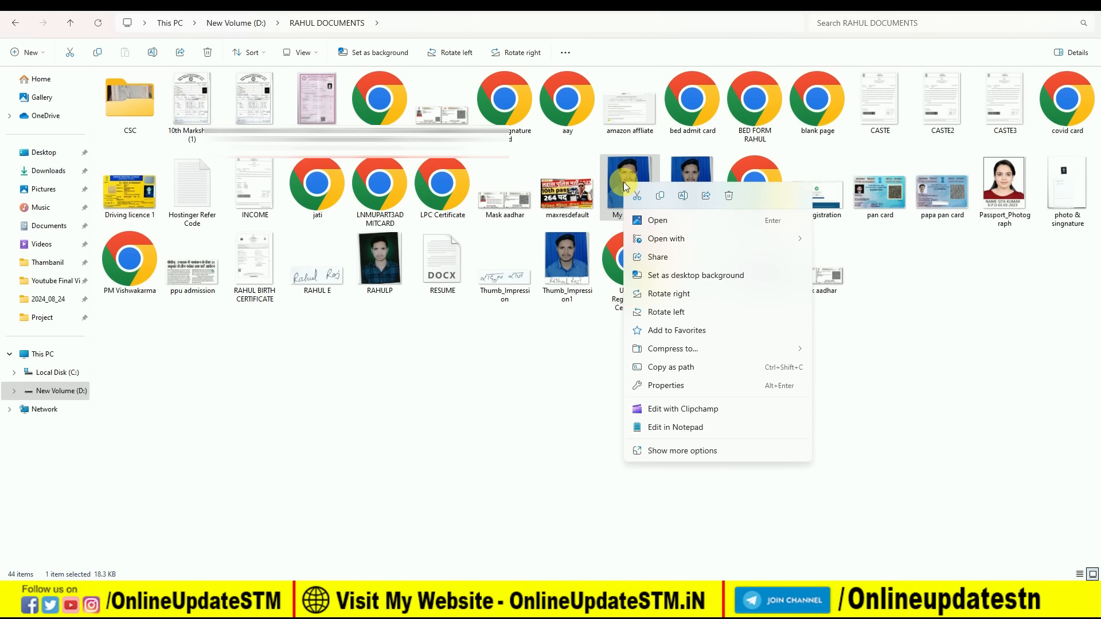
mouse_move(675, 244)
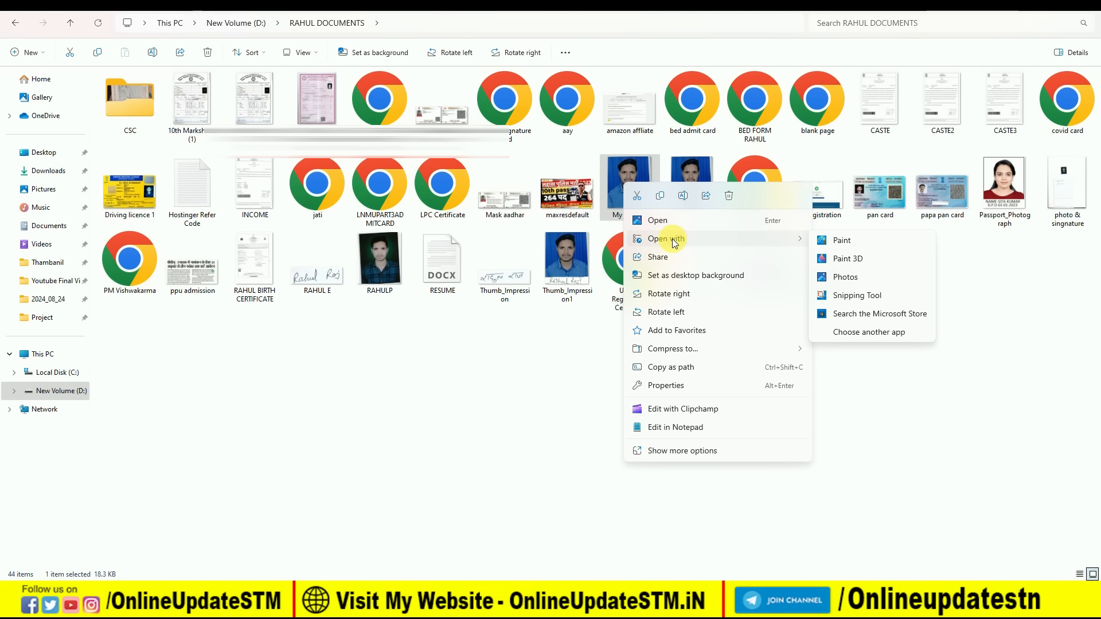
left_click(855, 240)
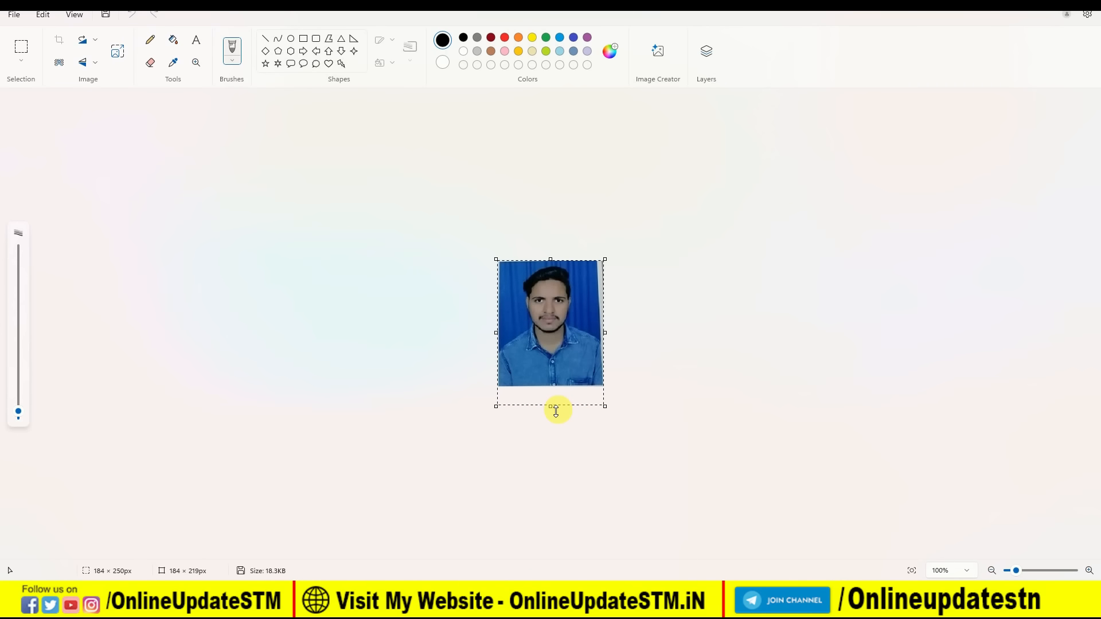
Extend the canvas to 184 × 250 px and place a text box in the new white strip
left_click_drag(556, 411, 556, 411)
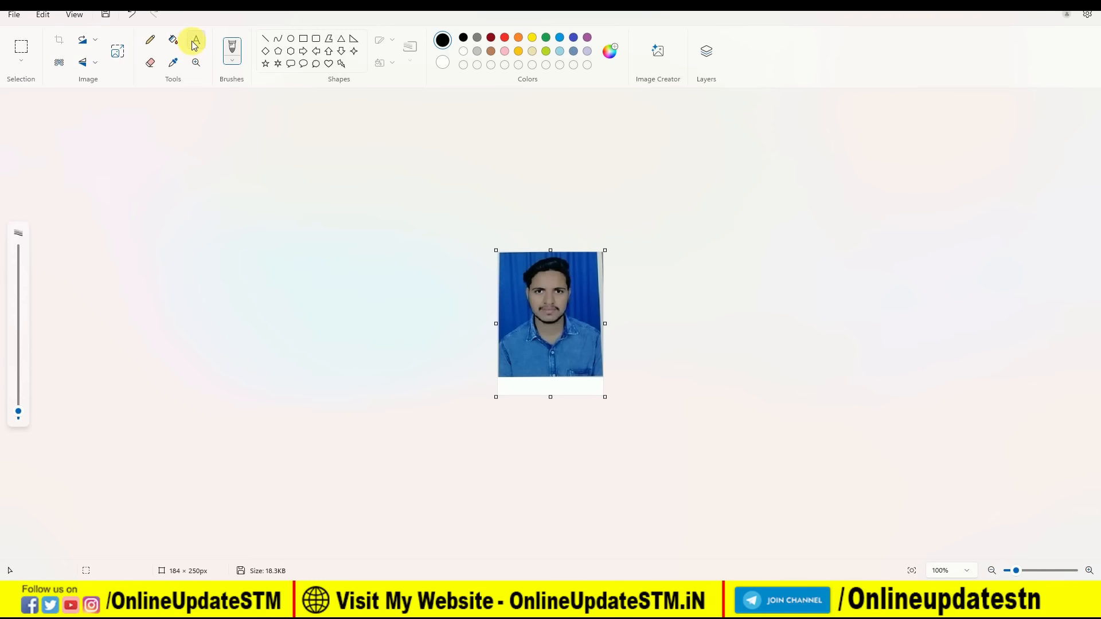
left_click(502, 386)
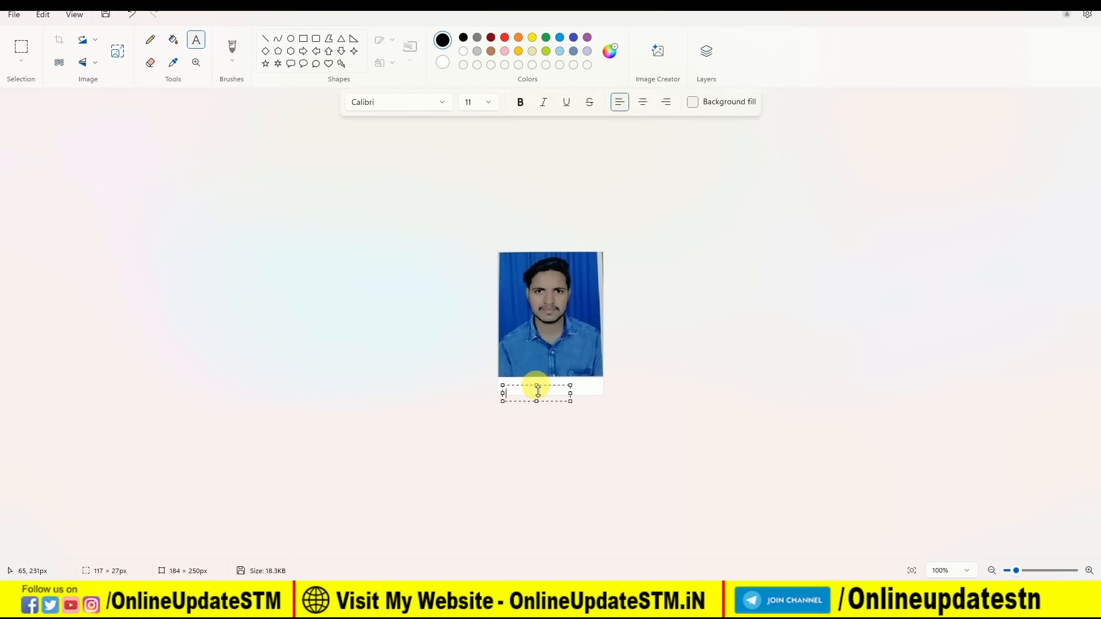